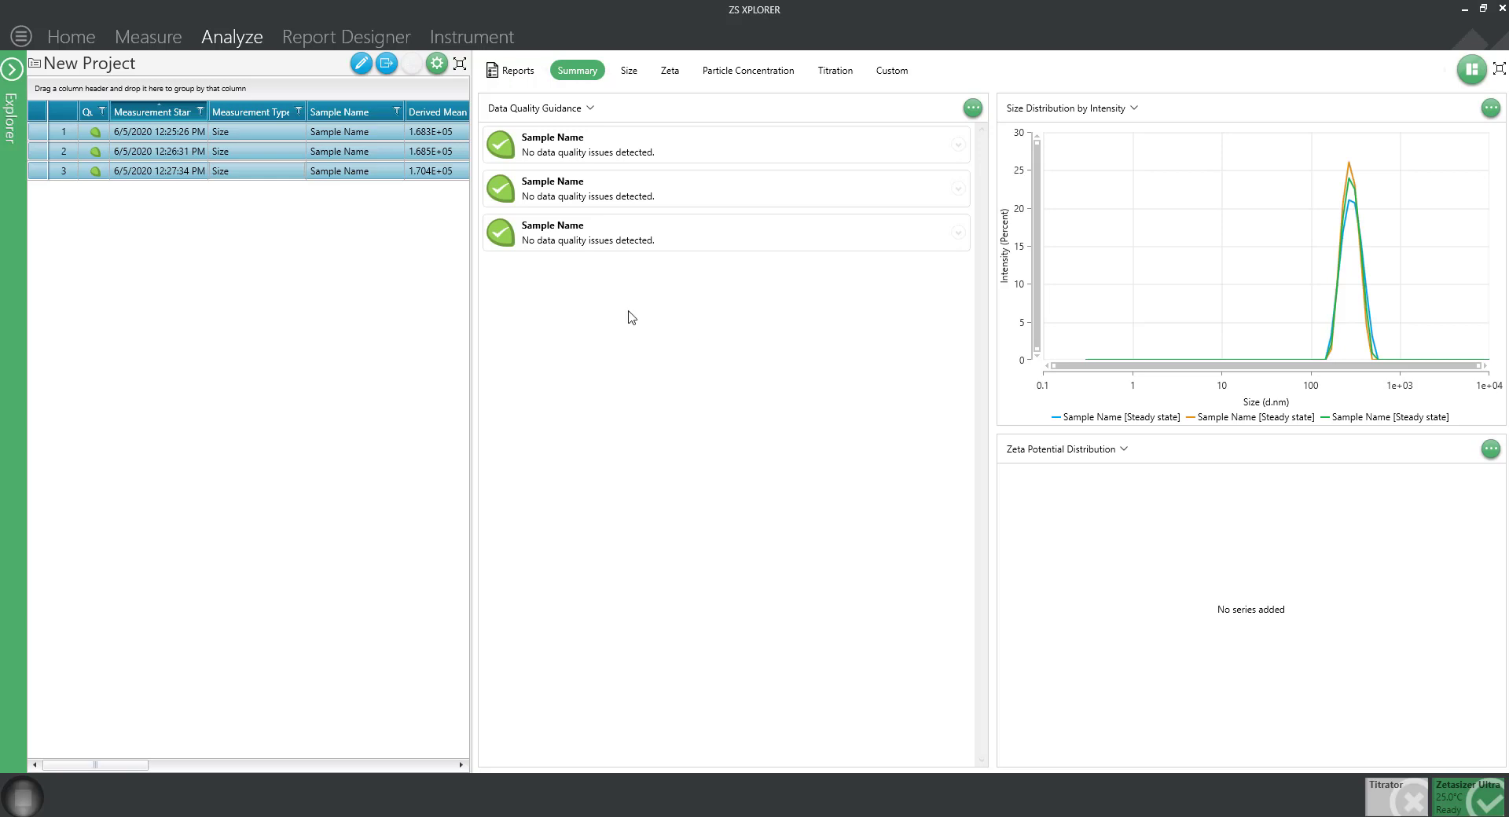
Step: Set the measurement cell to the PCS1115 glass cuvette and browse the other available cells
left_click(162, 36)
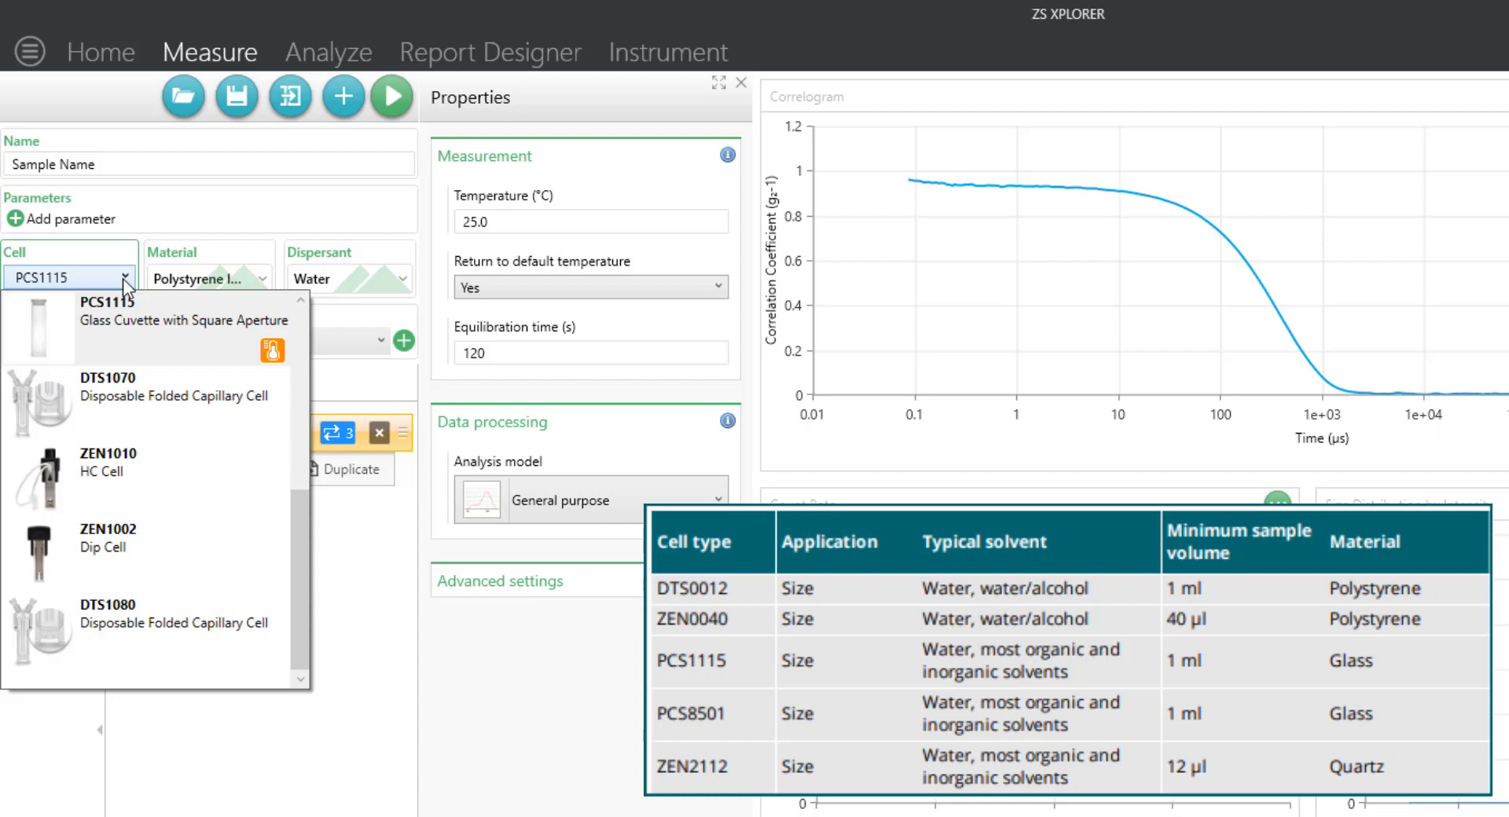
left_click_drag(299, 535, 289, 309)
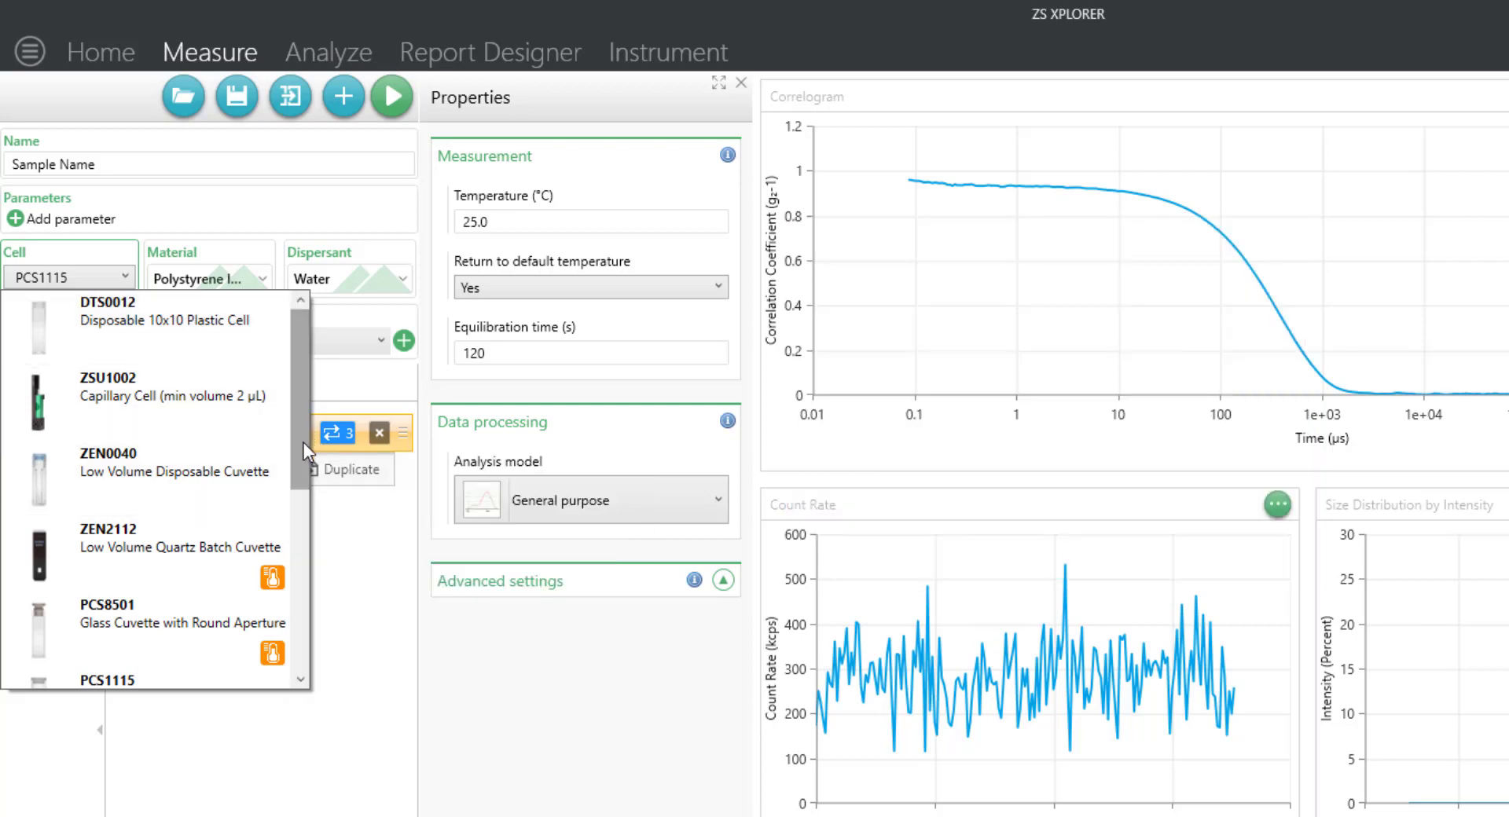
left_click_drag(304, 442, 298, 634)
mouse_move(286, 629)
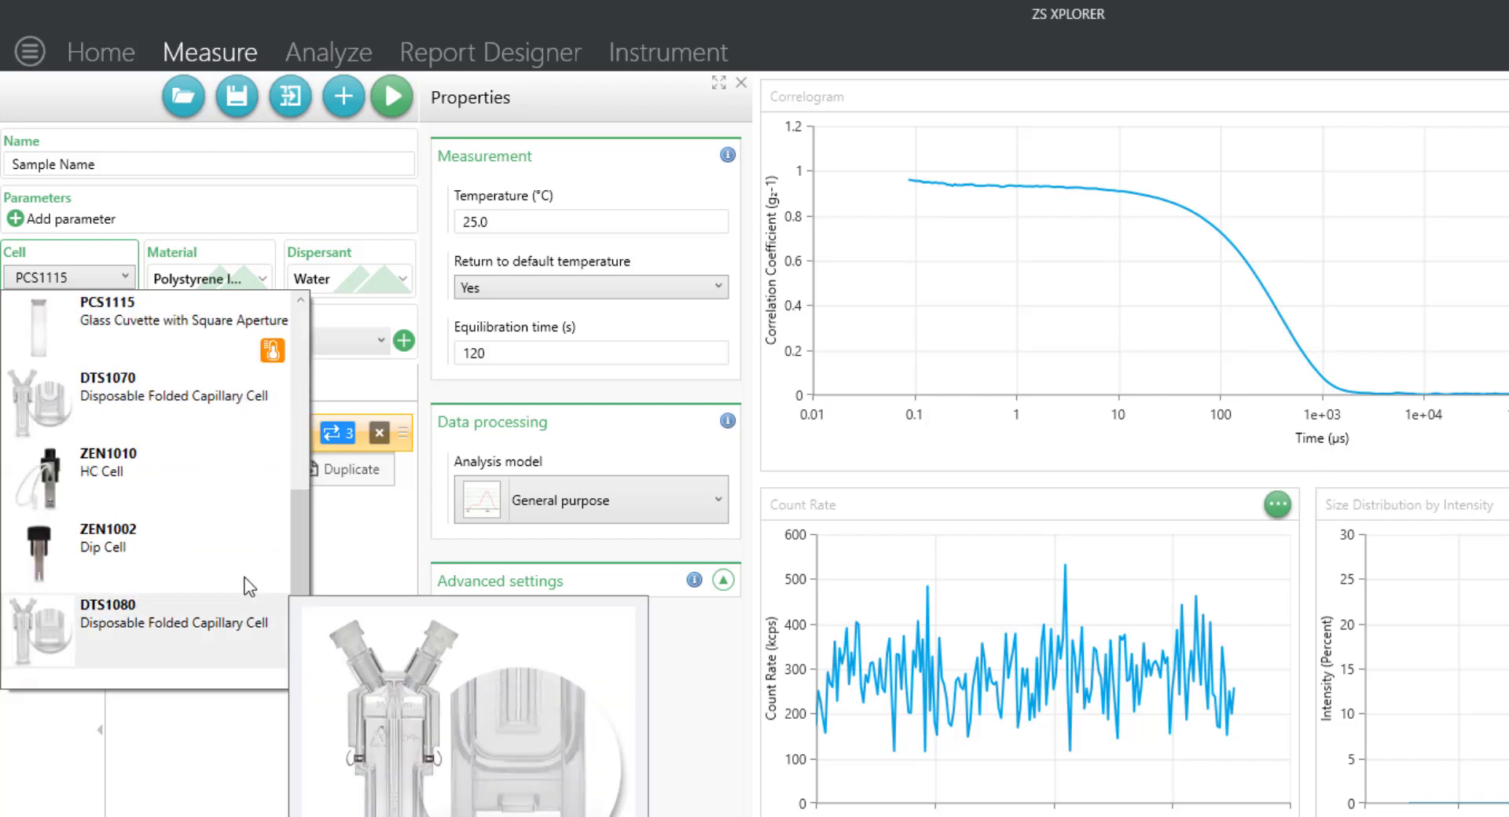
mouse_move(177, 429)
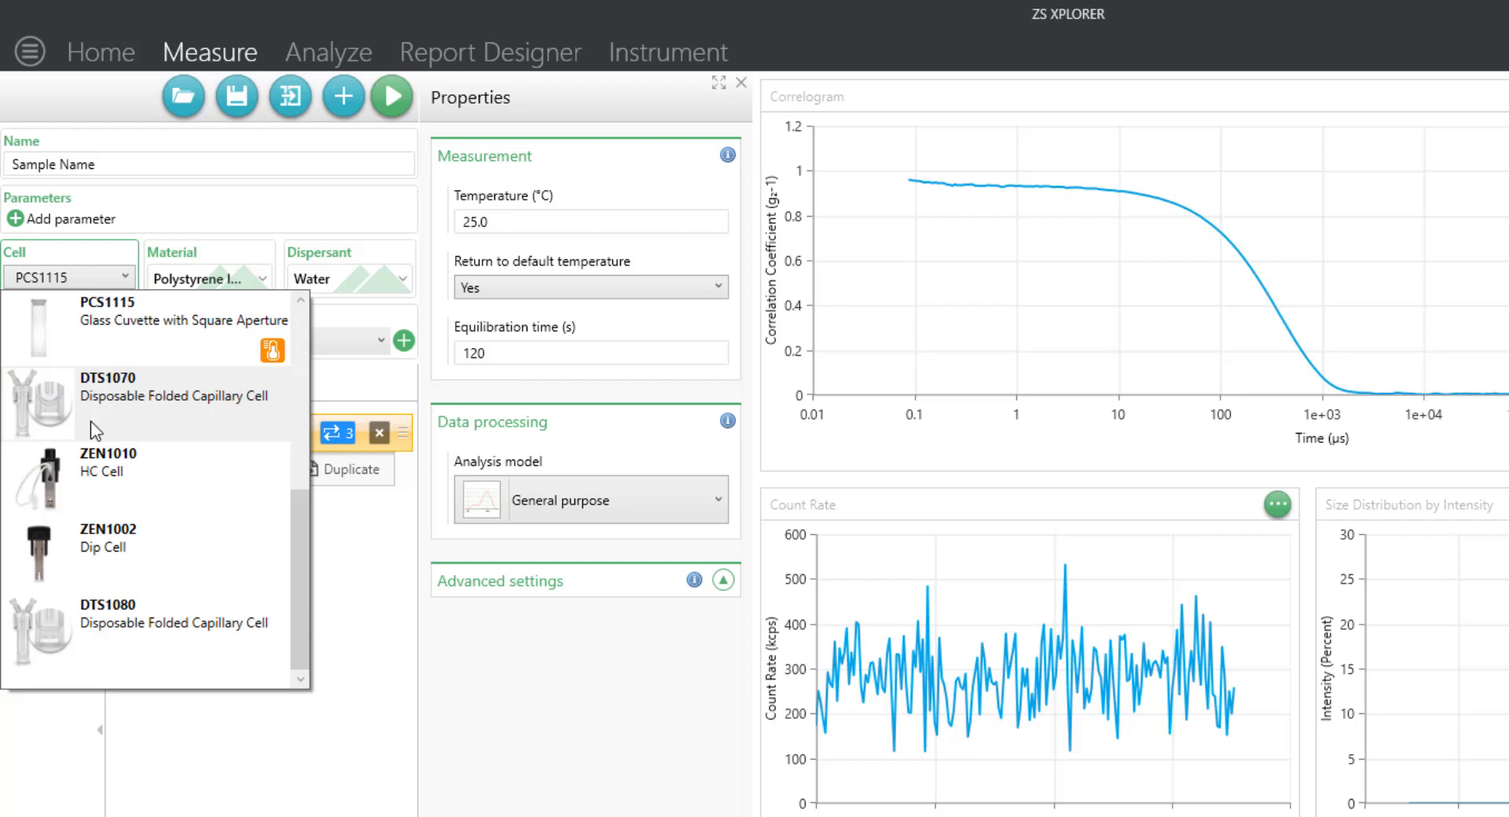
scroll(91, 421, "up", 3)
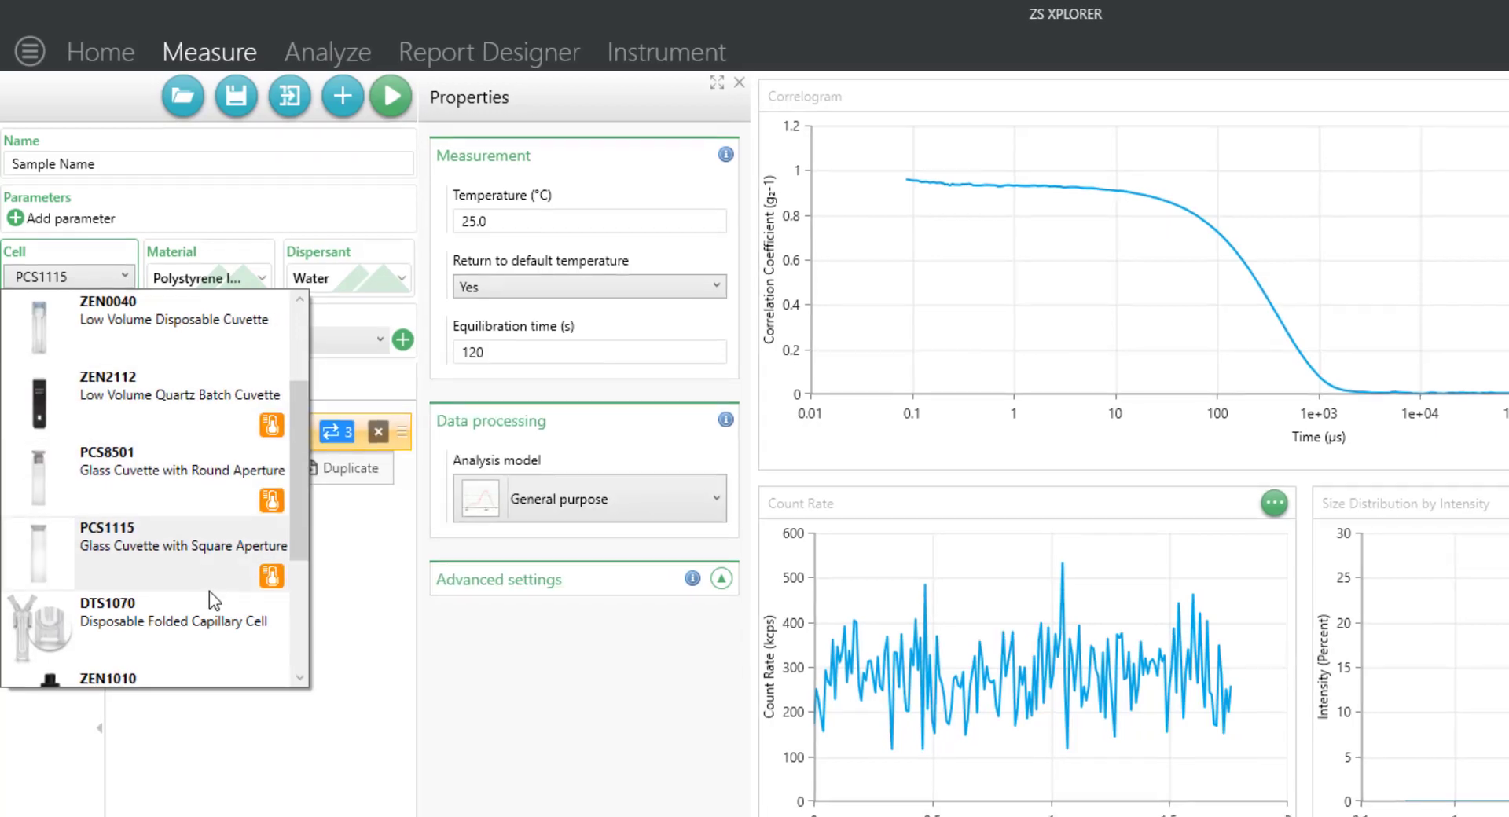
mouse_move(220, 570)
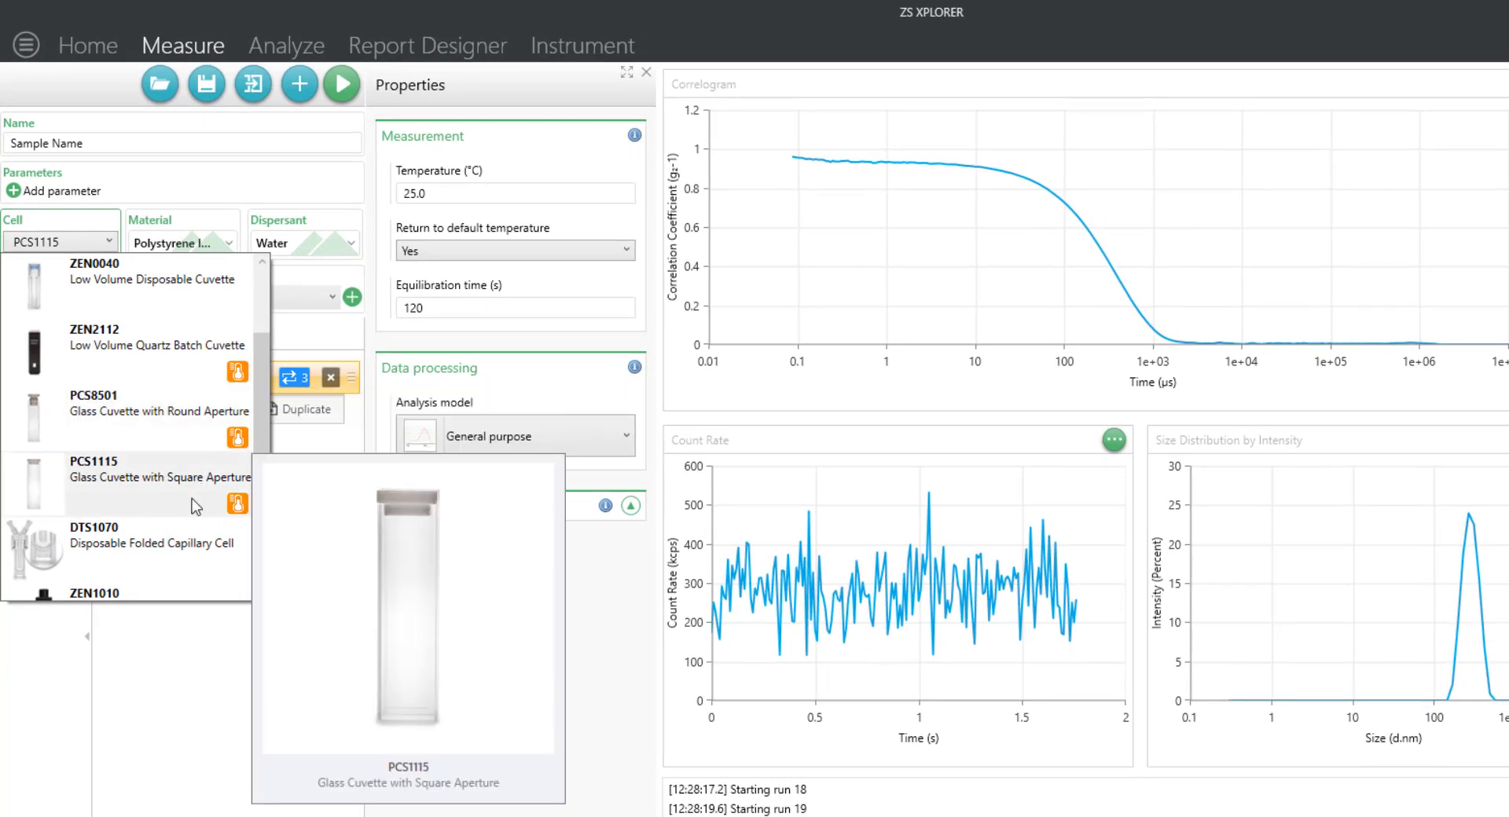
mouse_move(181, 431)
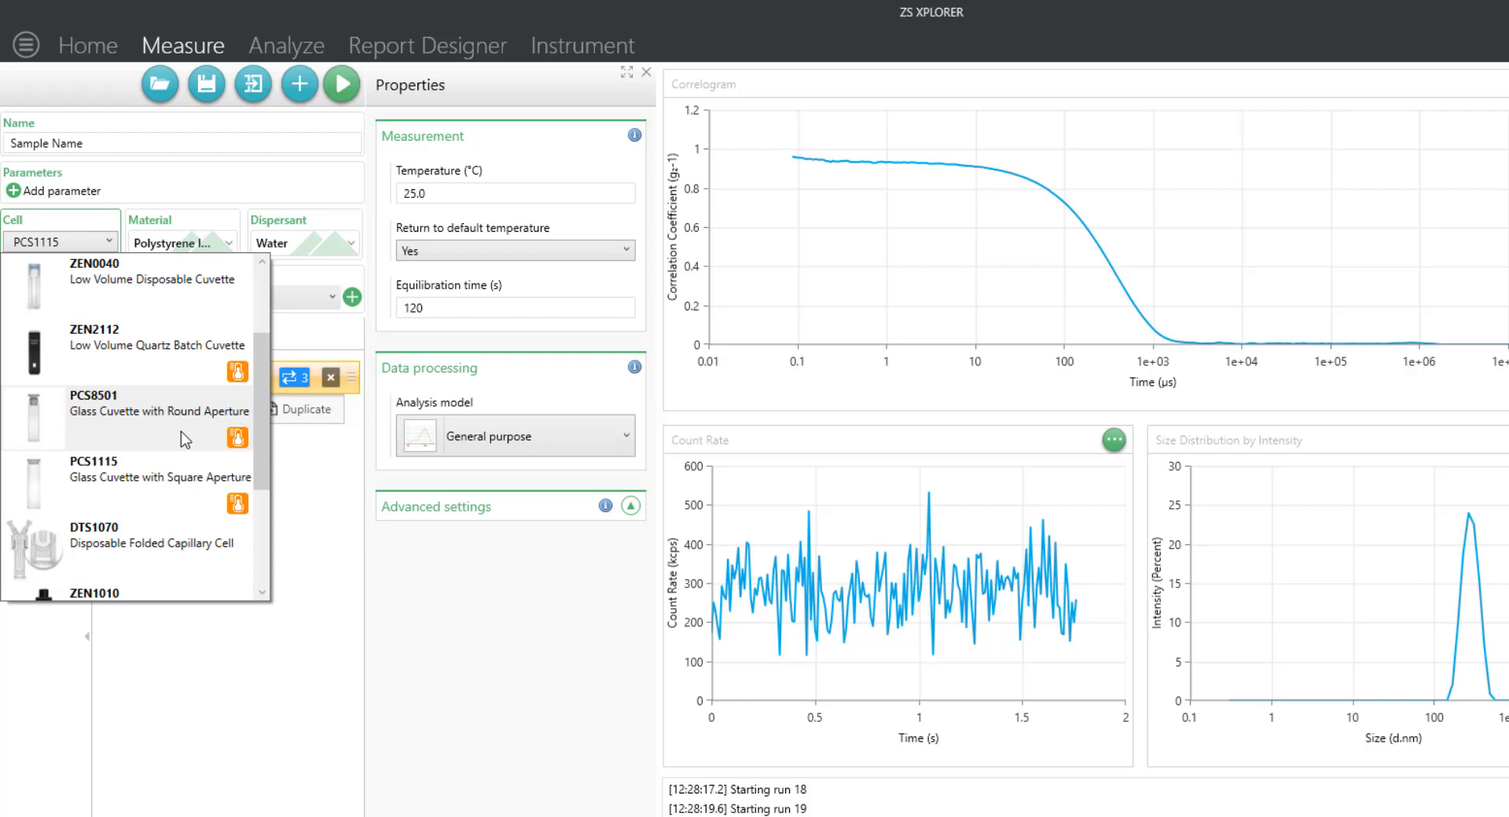
mouse_move(148, 382)
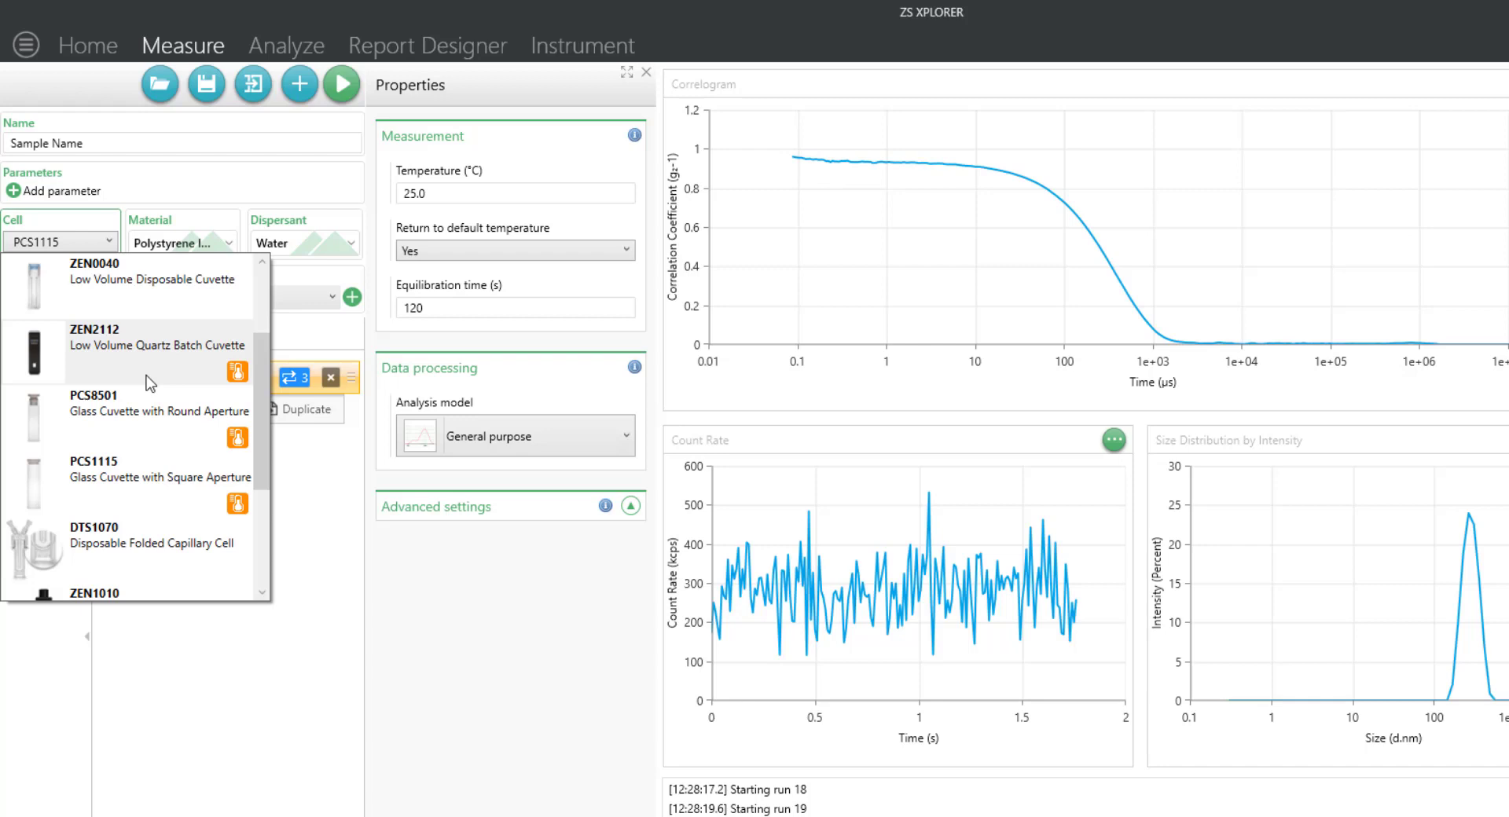
Step: Select the ZSU1002 Capillary Cell as the Size method's measurement cell
scroll(149, 384, "up", 1)
mouse_move(180, 308)
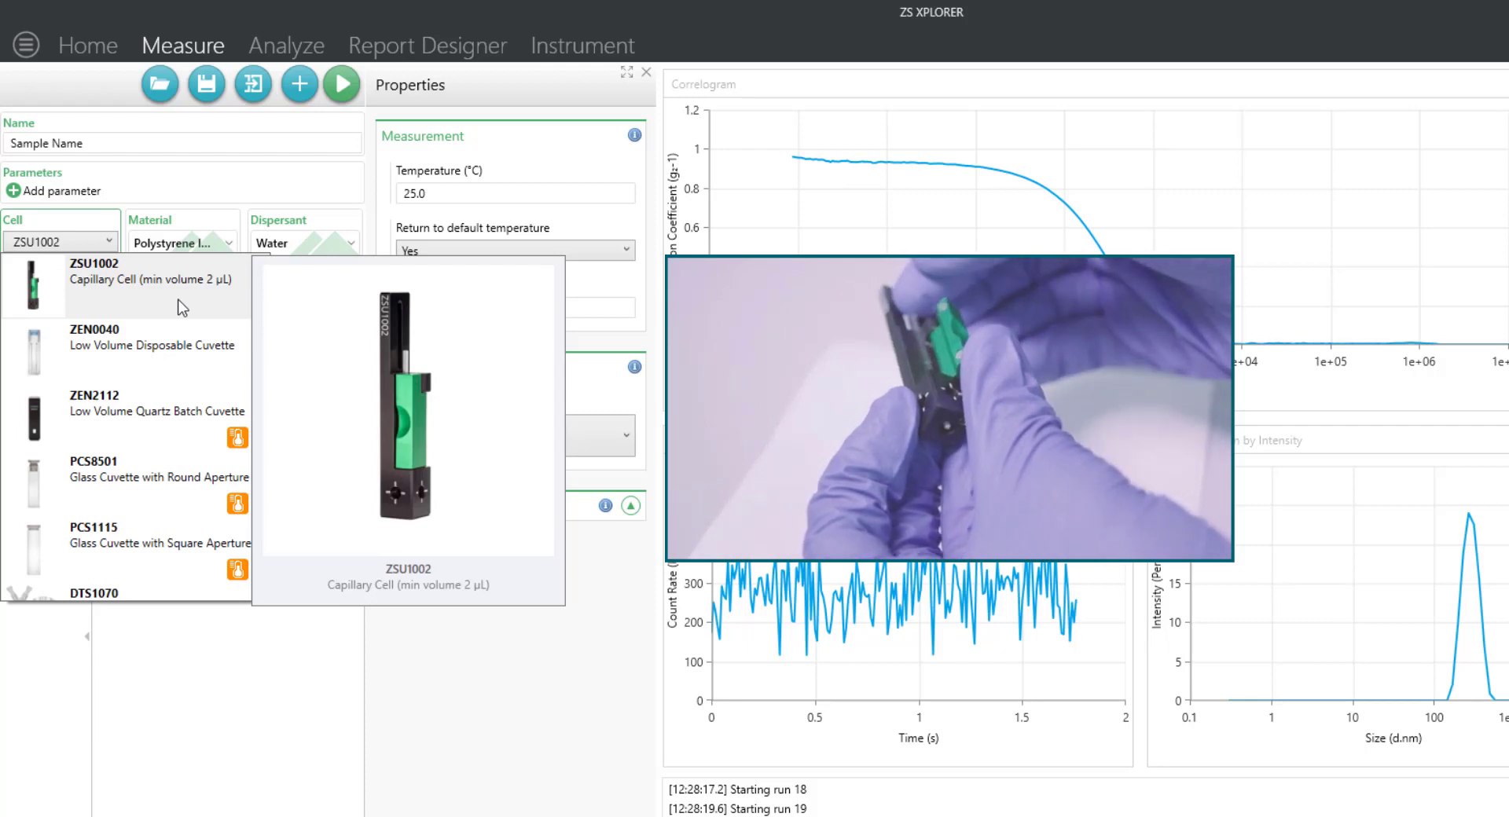
left_click(180, 306)
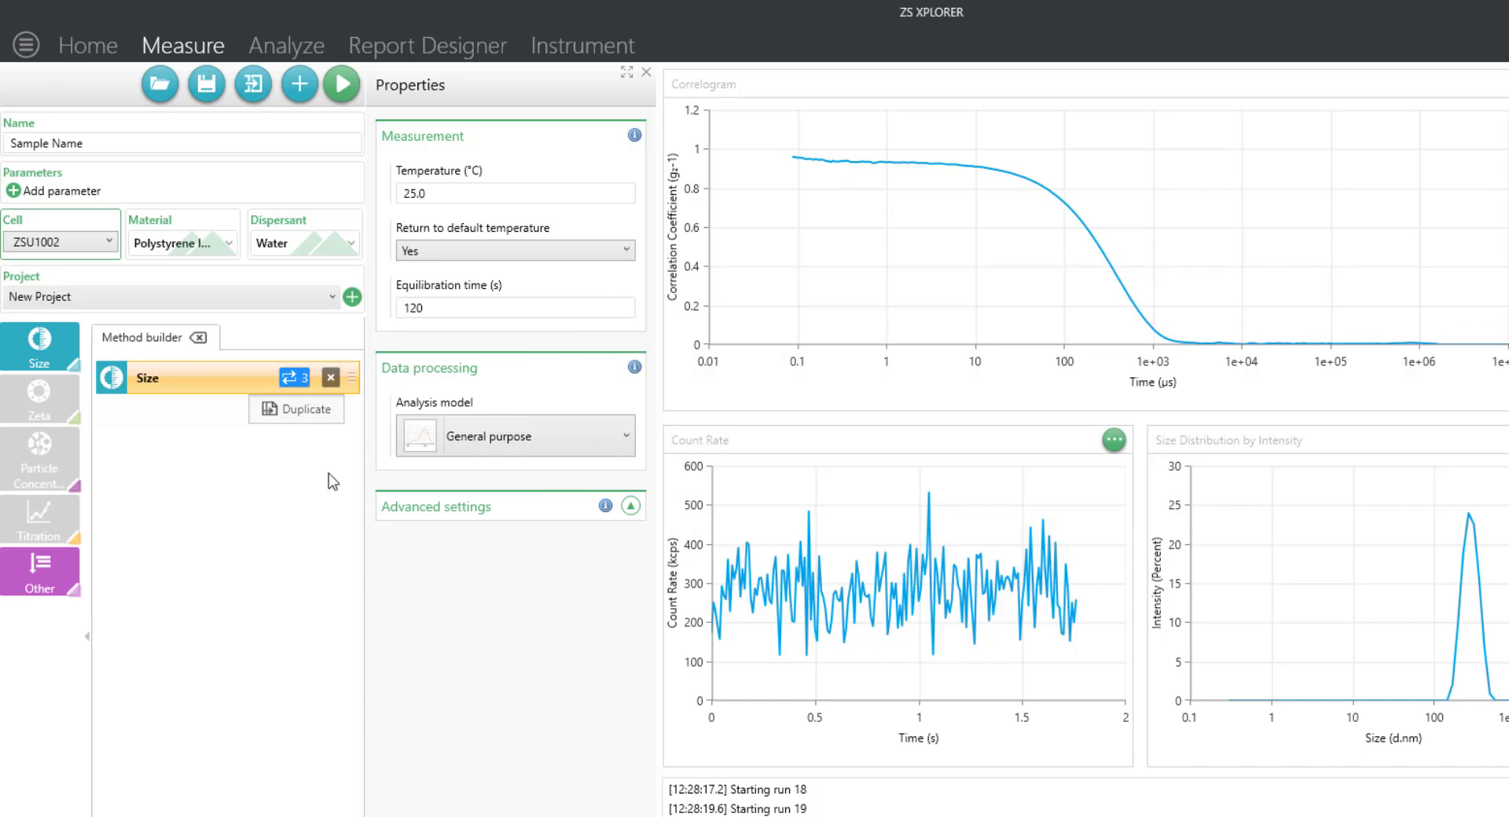
Step: Show the three Analysis model options, with General purpose still selected
left_click(628, 441)
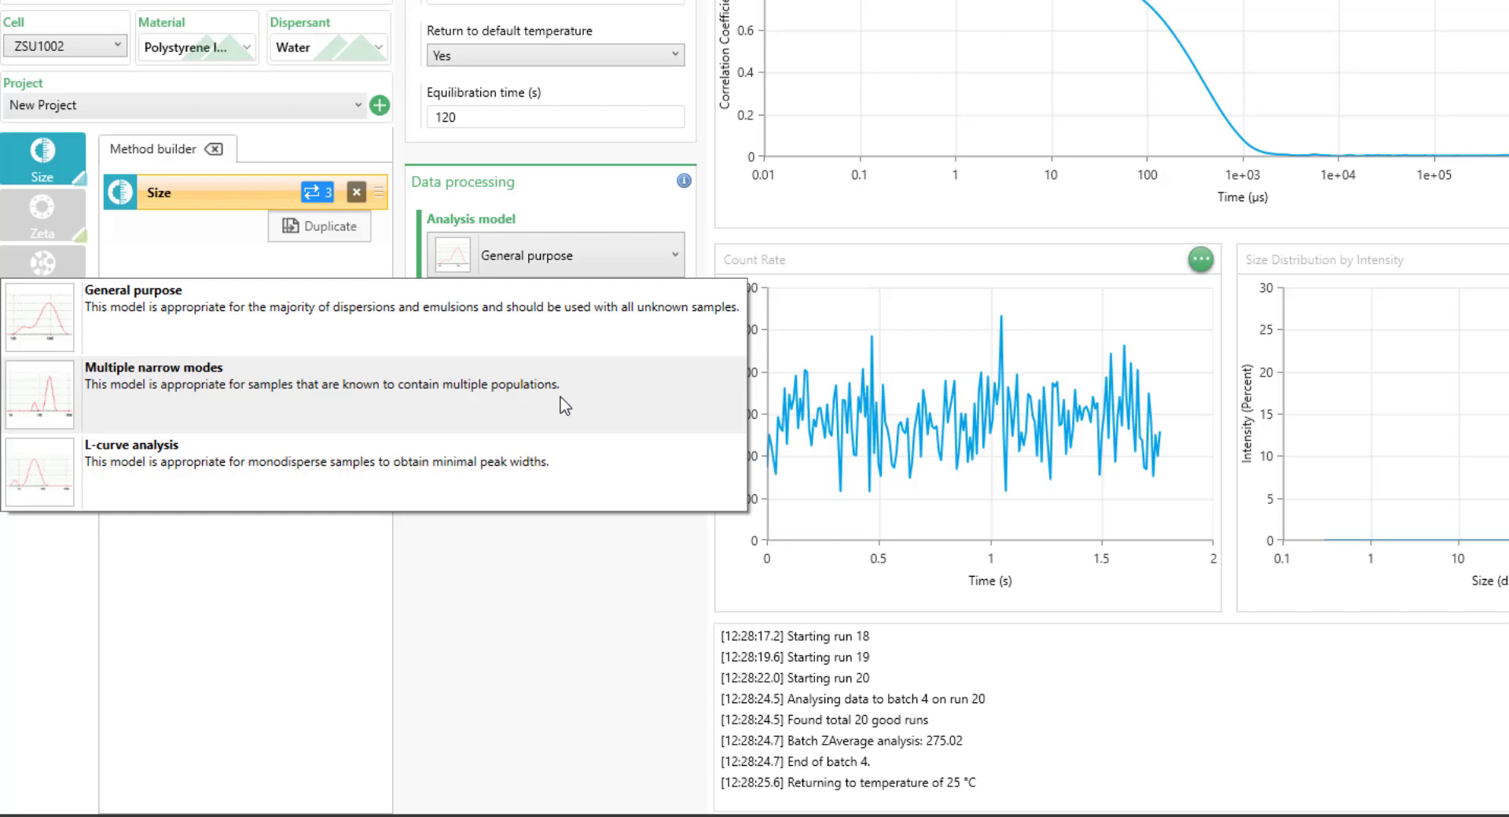
Step: Keep General purpose, expand Advanced settings showing side scatter, then reopen the Cell list
left_click(522, 334)
left_click(680, 331)
scroll(672, 411, "down", 1)
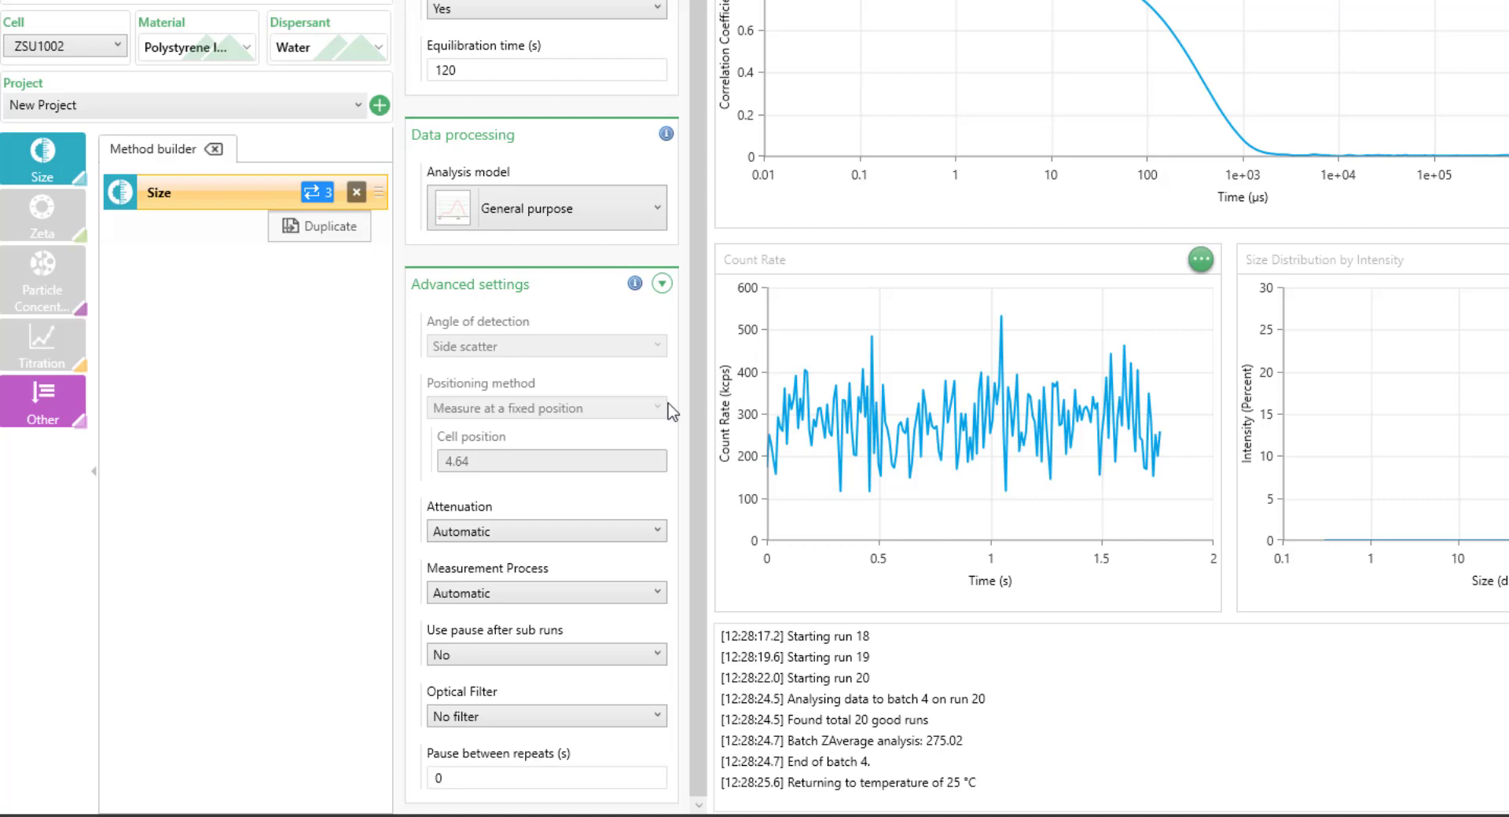
left_click(119, 46)
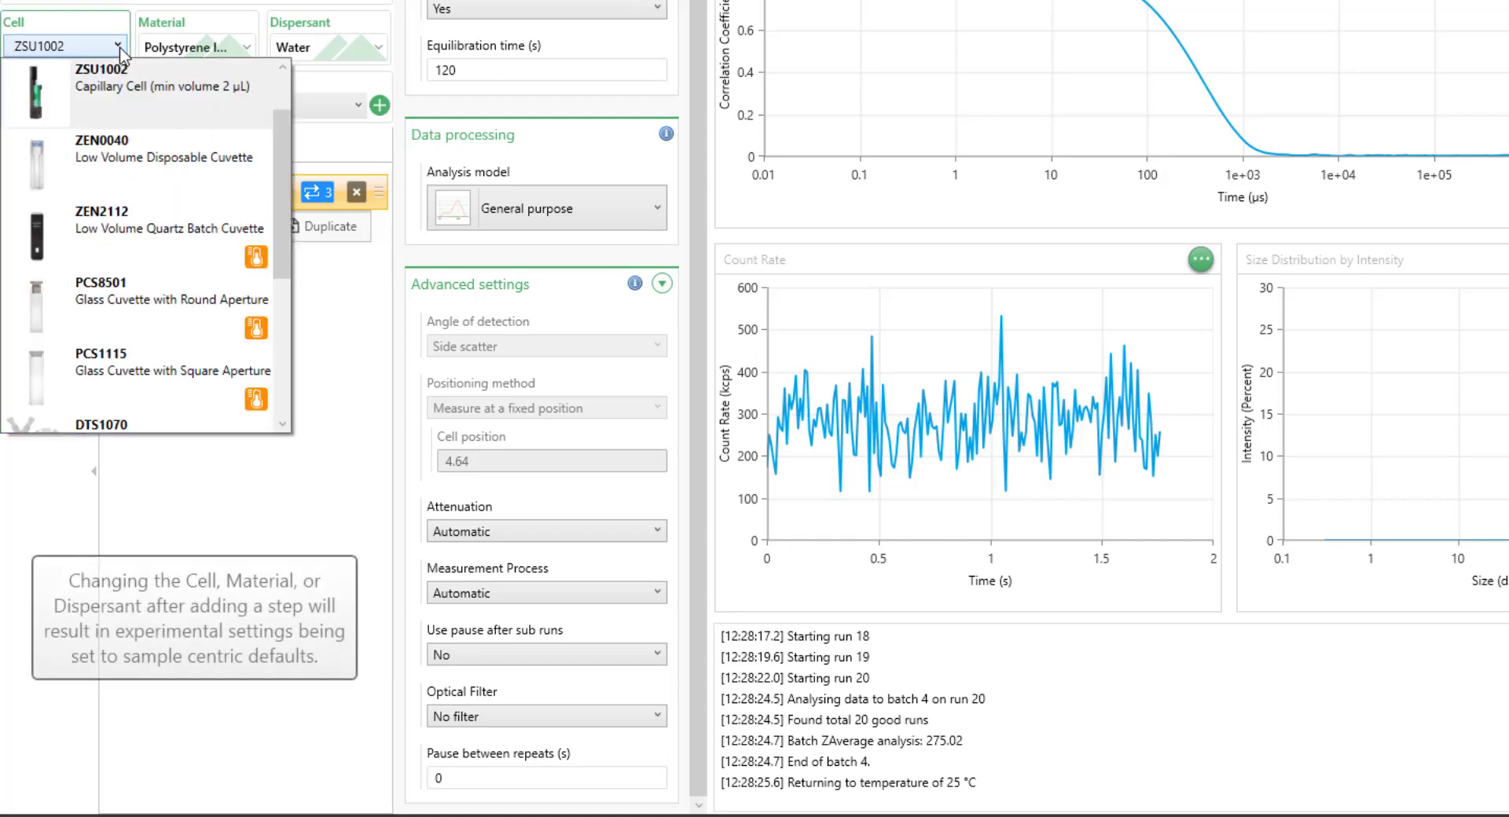
mouse_move(121, 111)
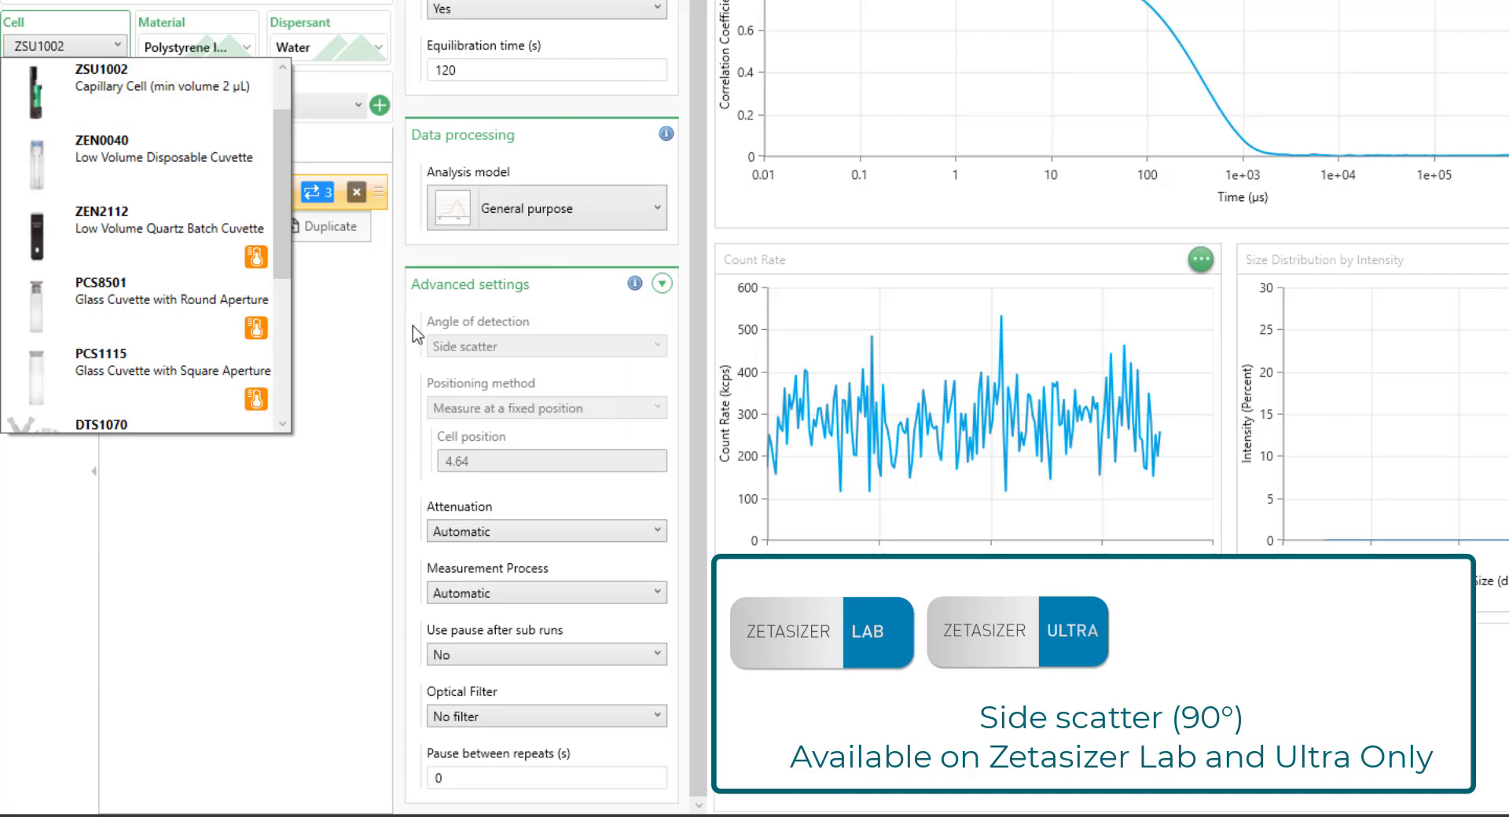
scroll(157, 236, "up", 1)
Step: Choose the DTS0012 cell and keep Back scatter as the detection angle
left_click(189, 91)
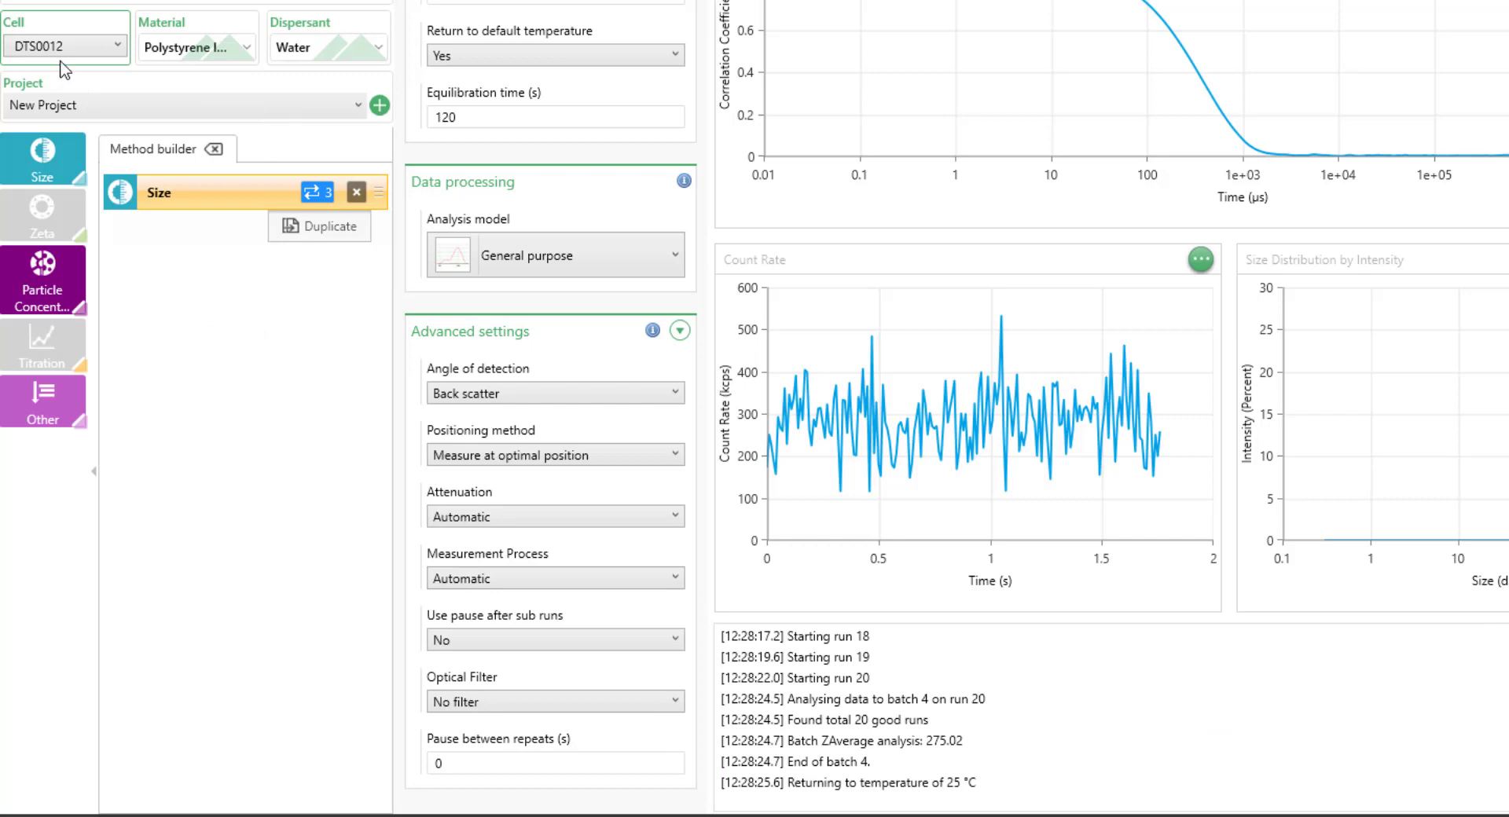
left_click(672, 393)
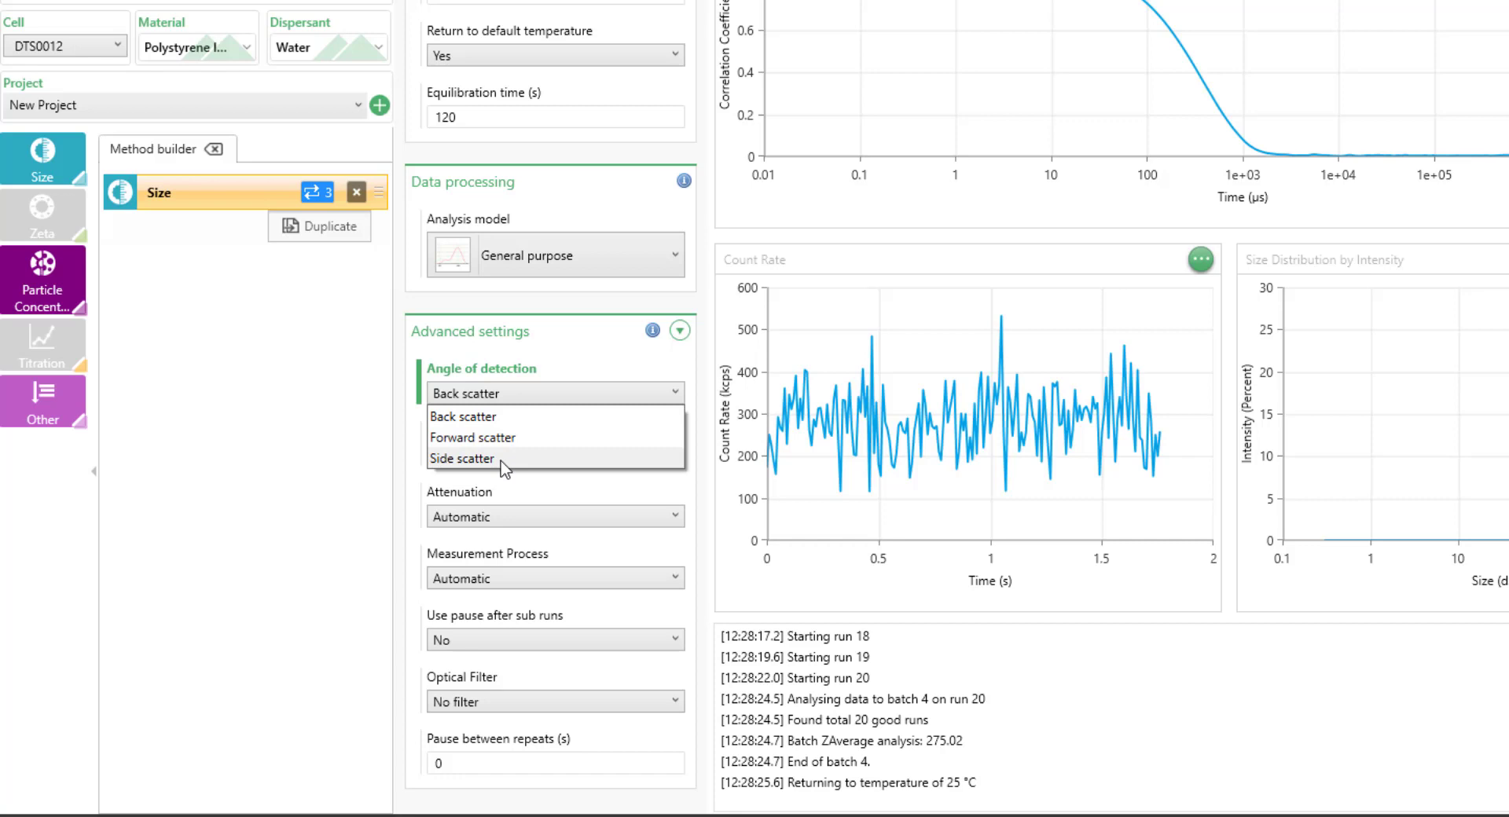
left_click(495, 421)
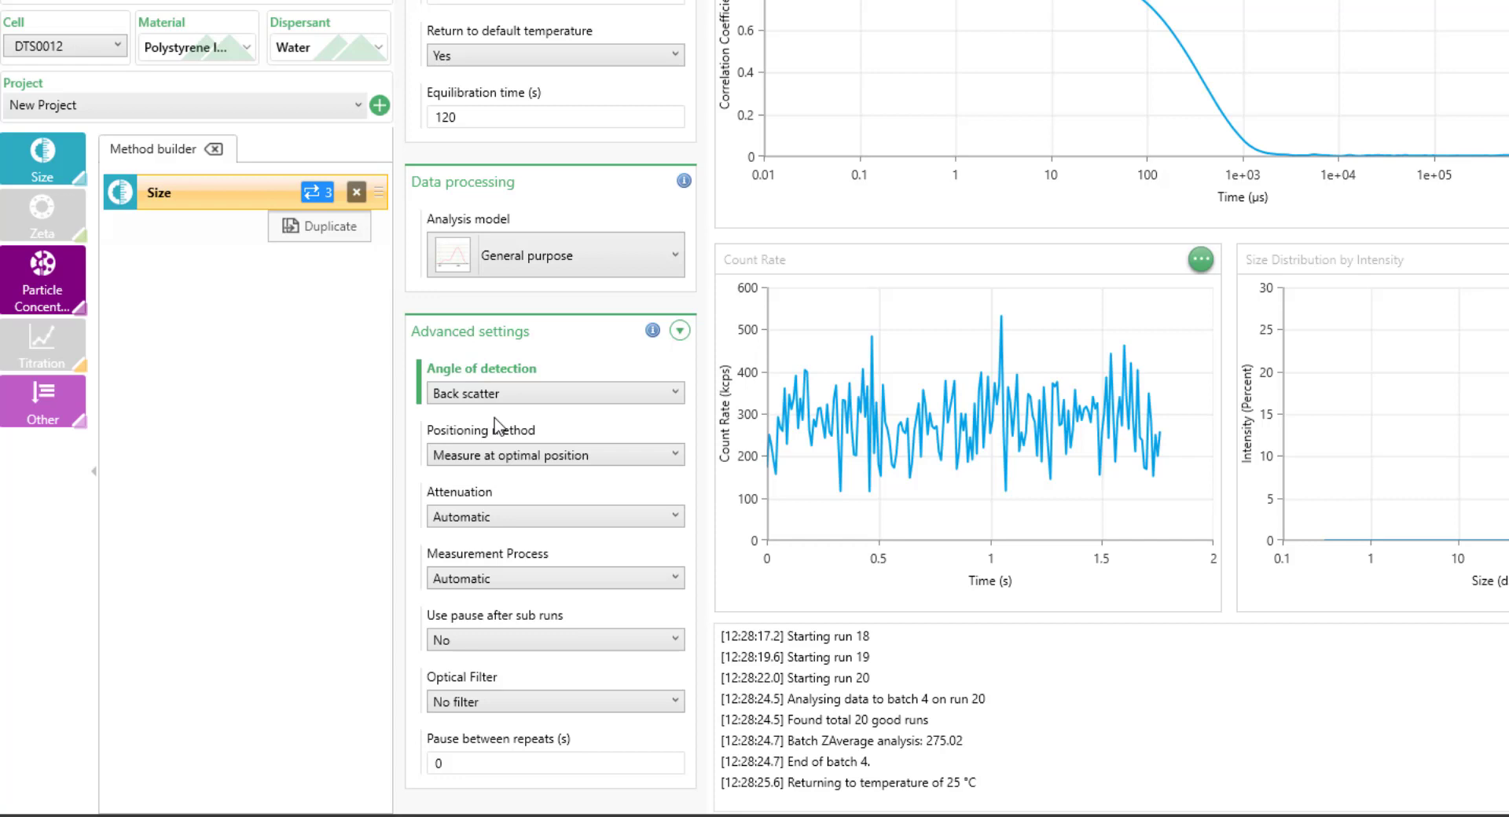
left_click(503, 393)
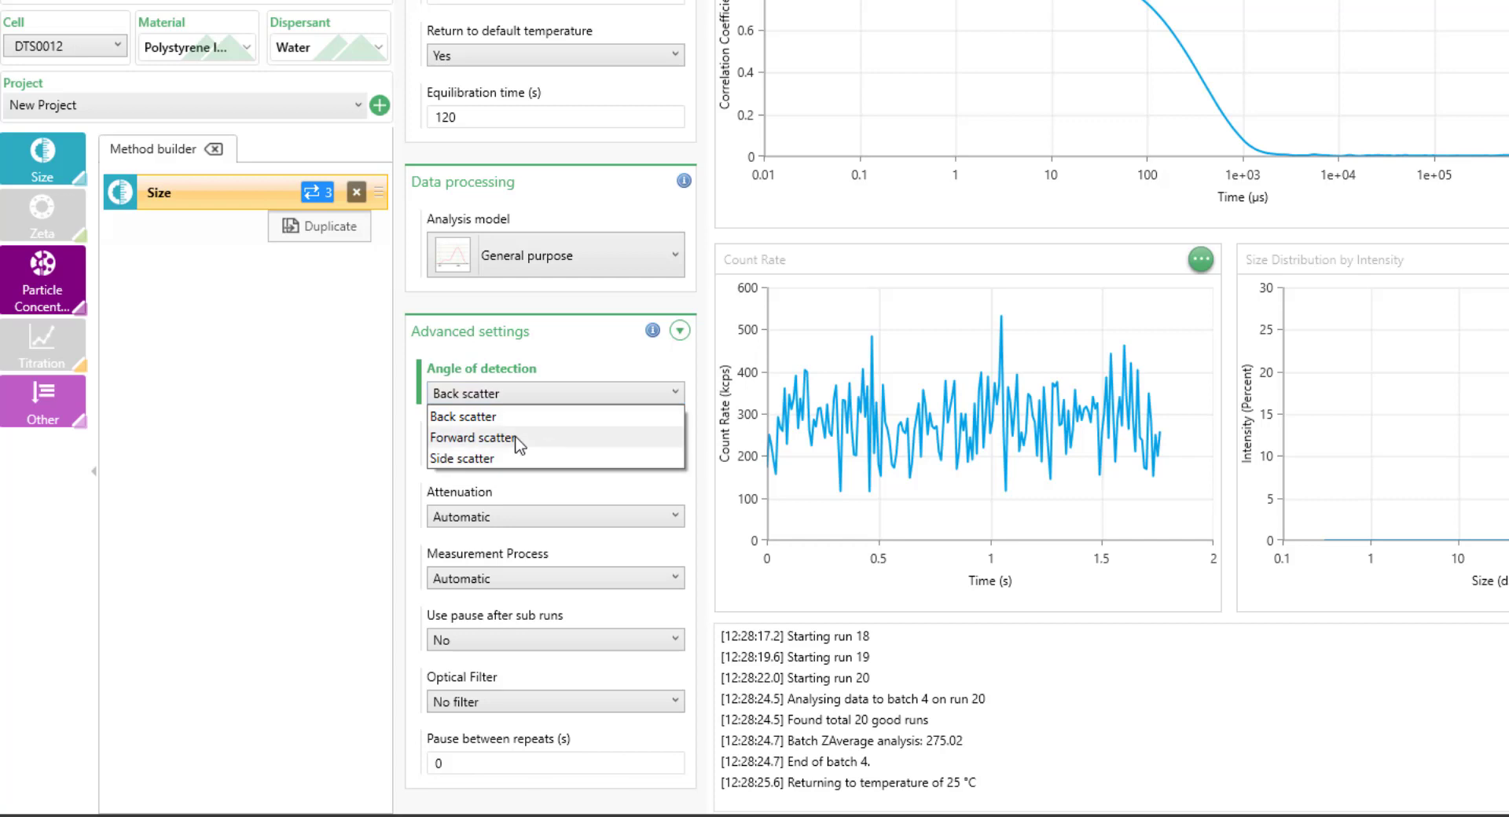
left_click(569, 375)
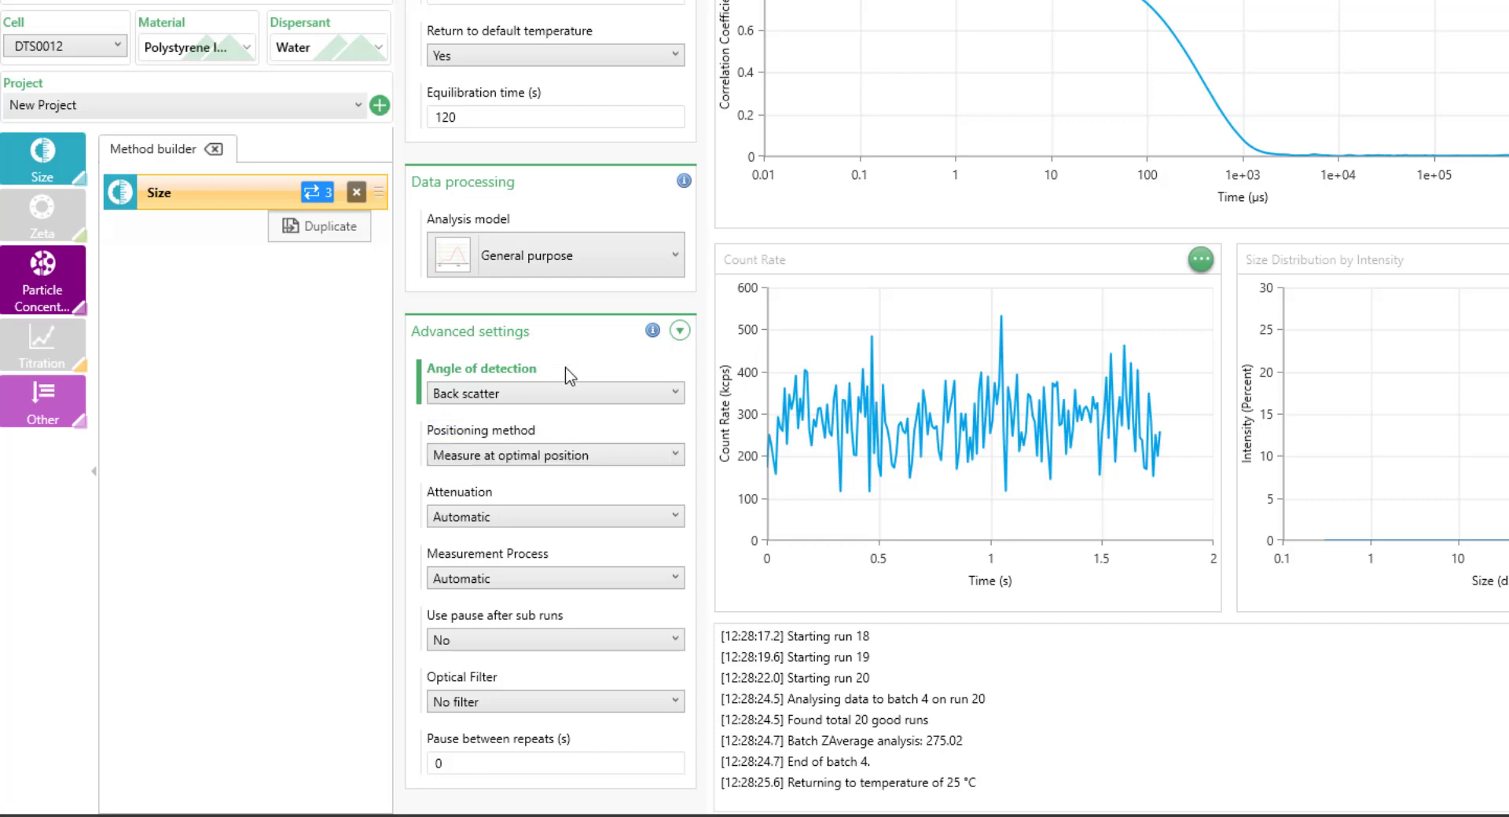
left_click(678, 456)
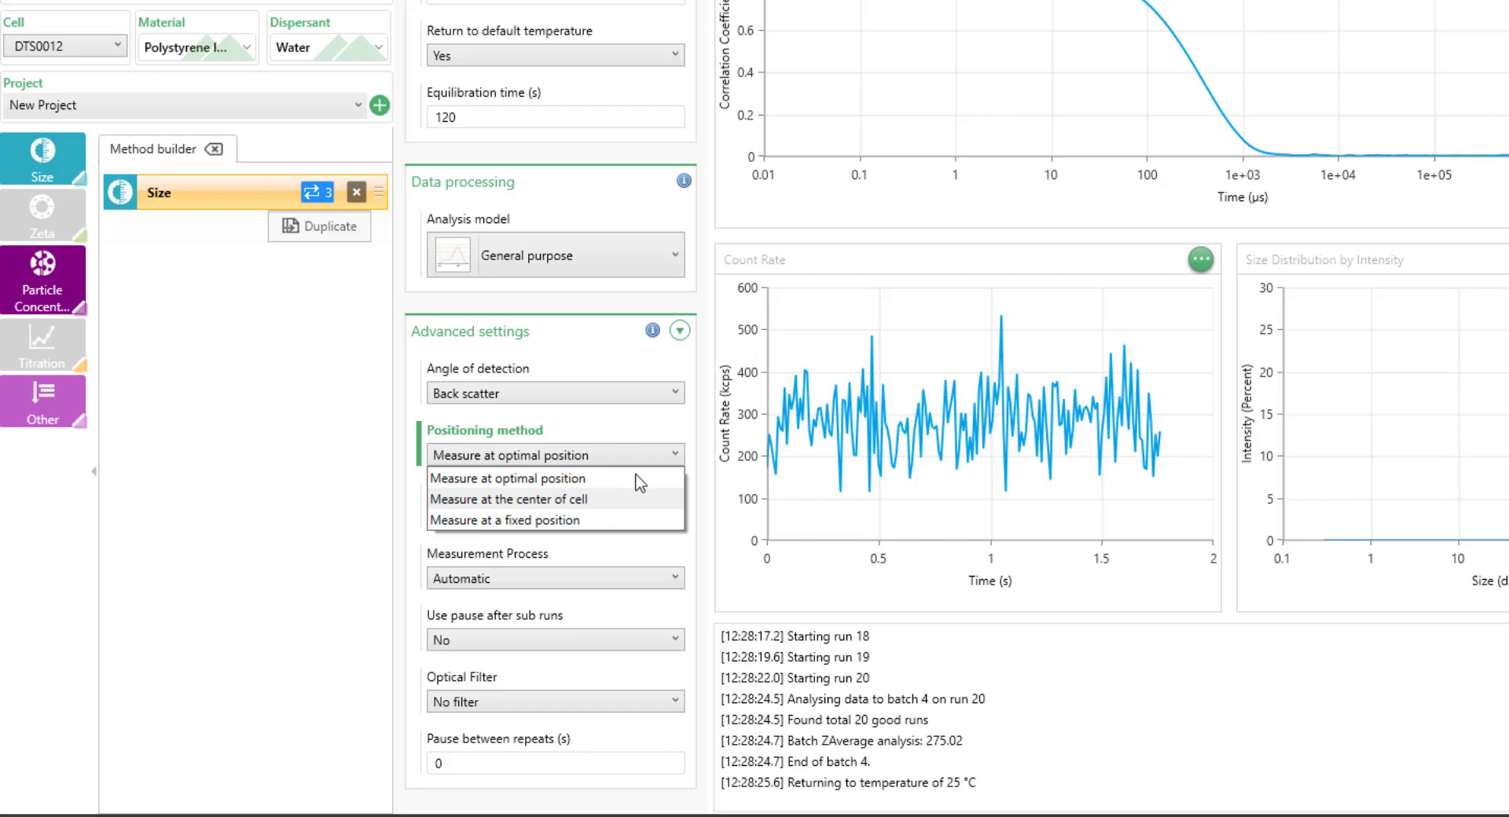
Step: Change the Positioning method to 'Measure at the center of cell'
left_click(649, 433)
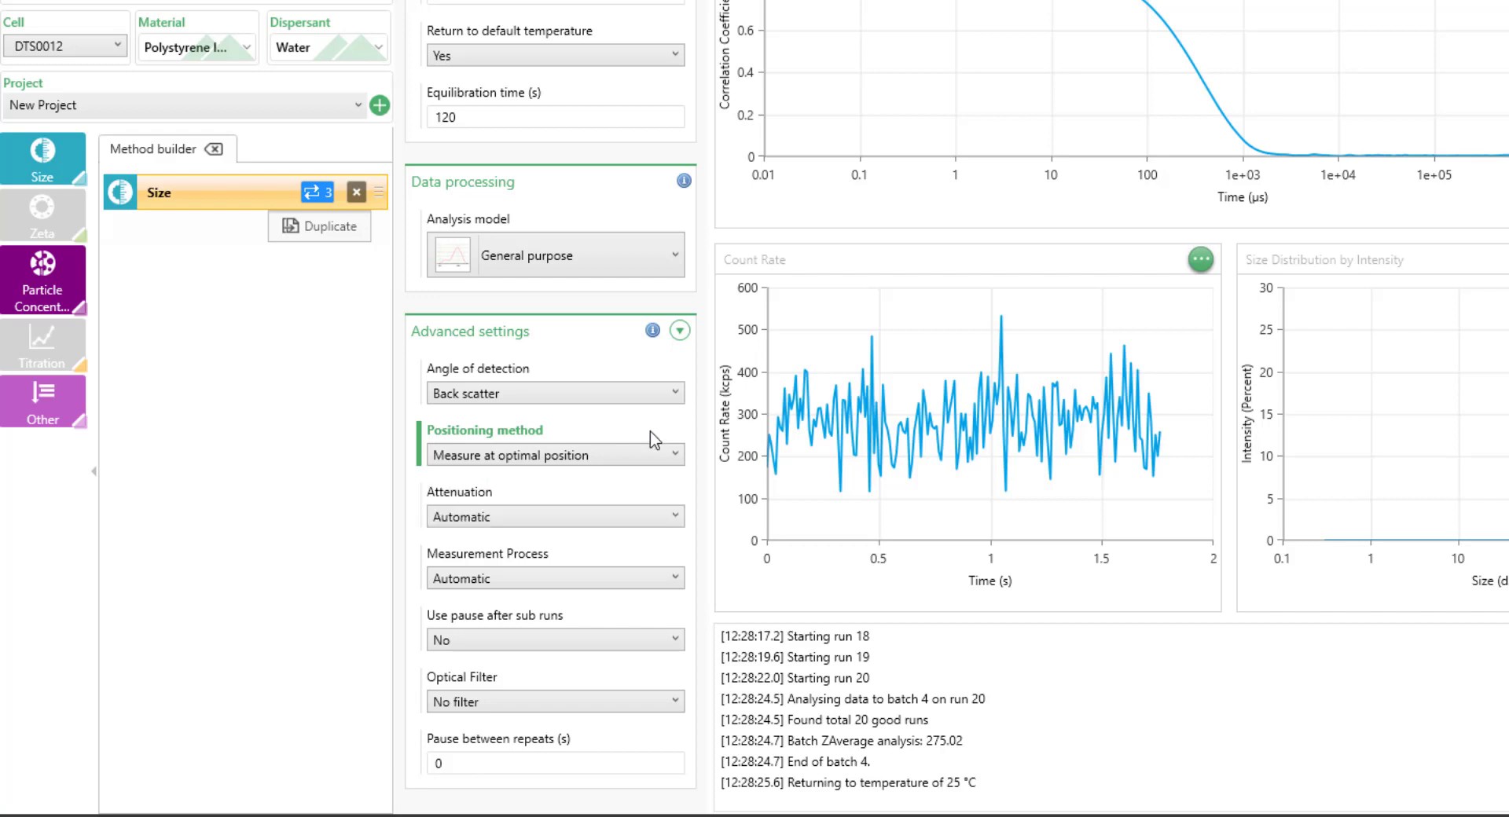
left_click(674, 454)
left_click(672, 502)
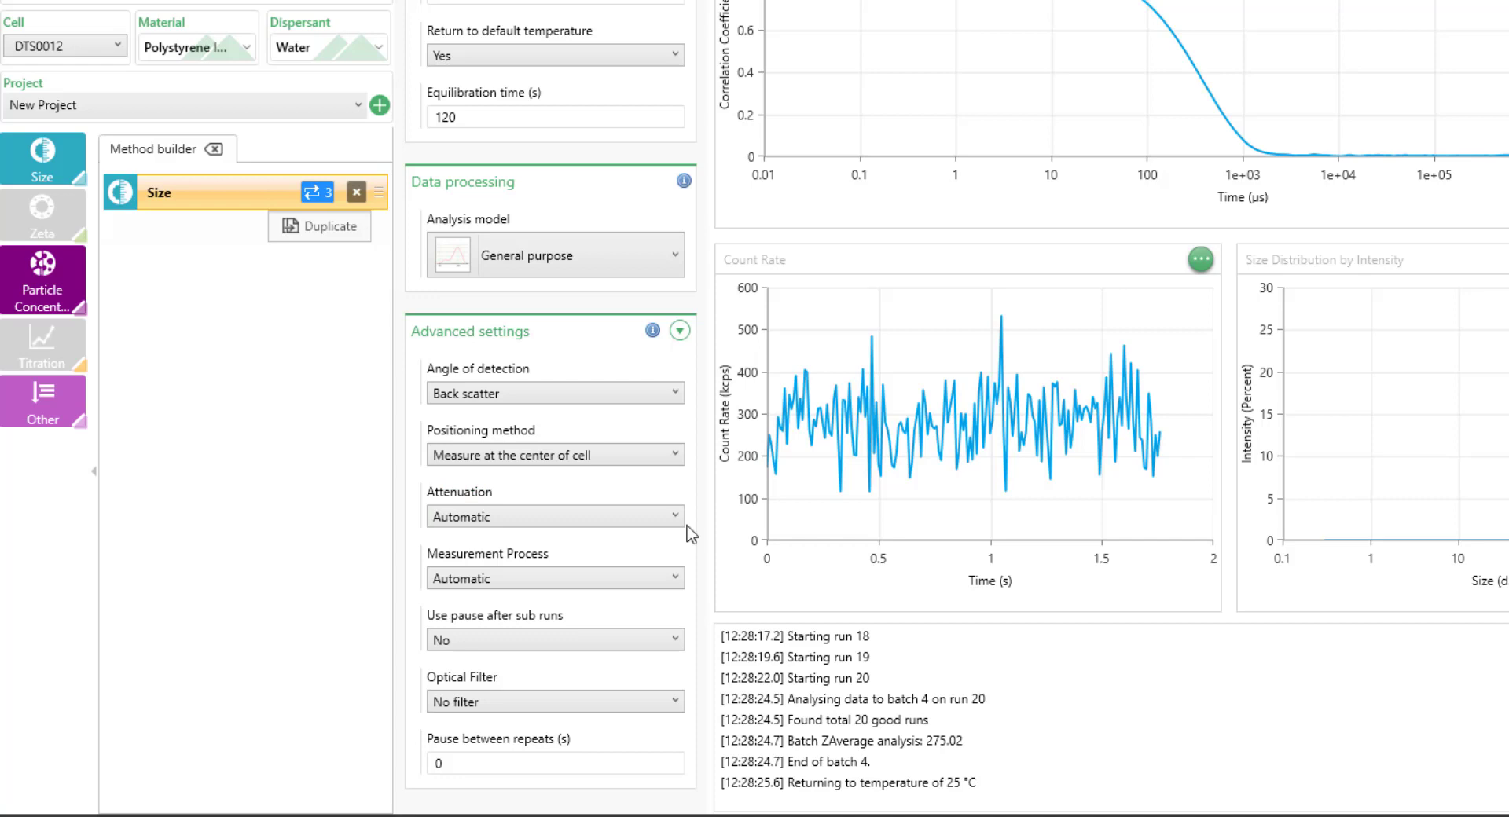
left_click(676, 578)
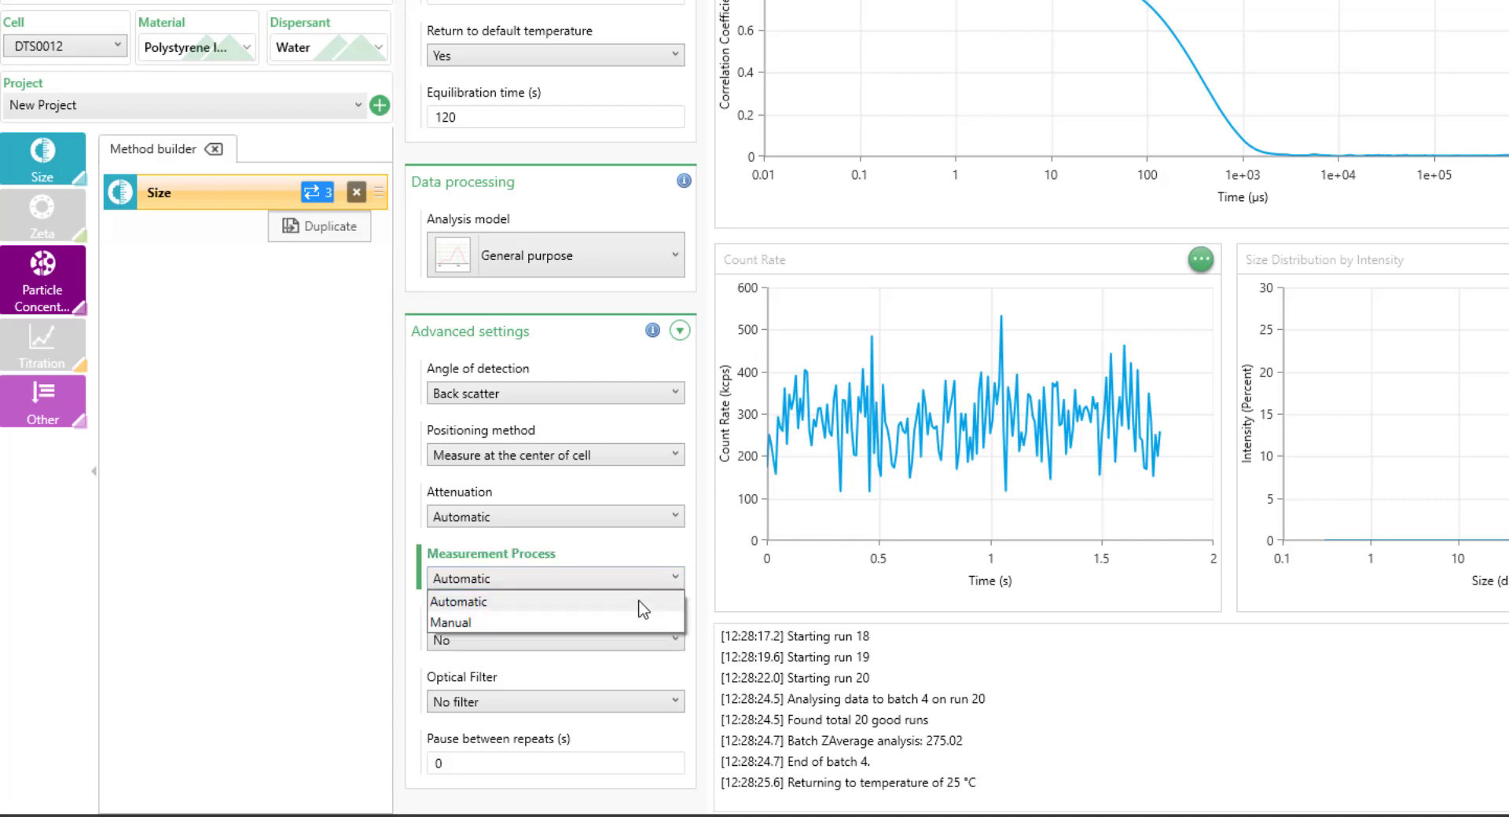
left_click(580, 623)
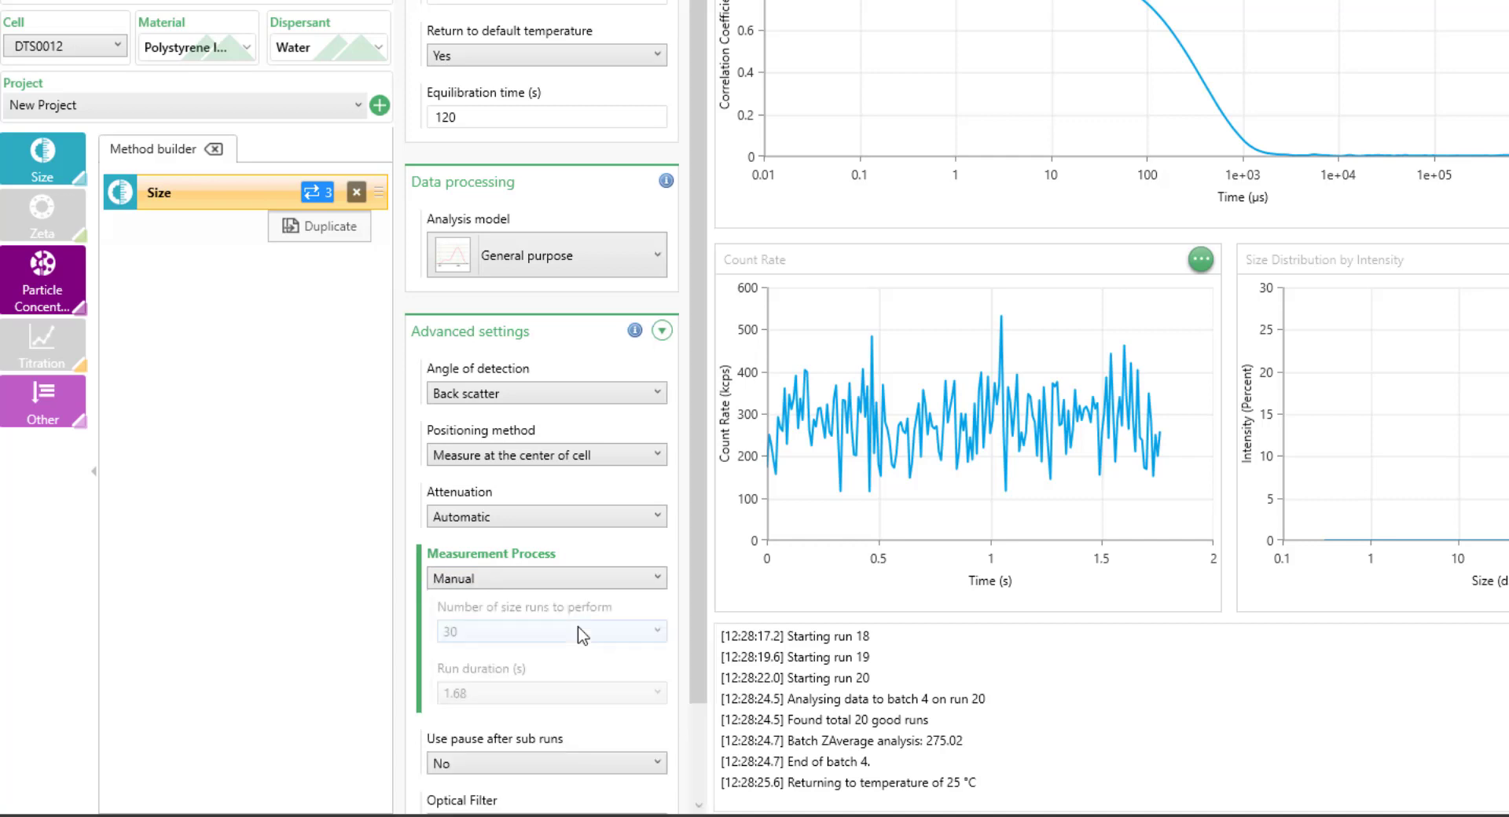
scroll(668, 612, "down", 3)
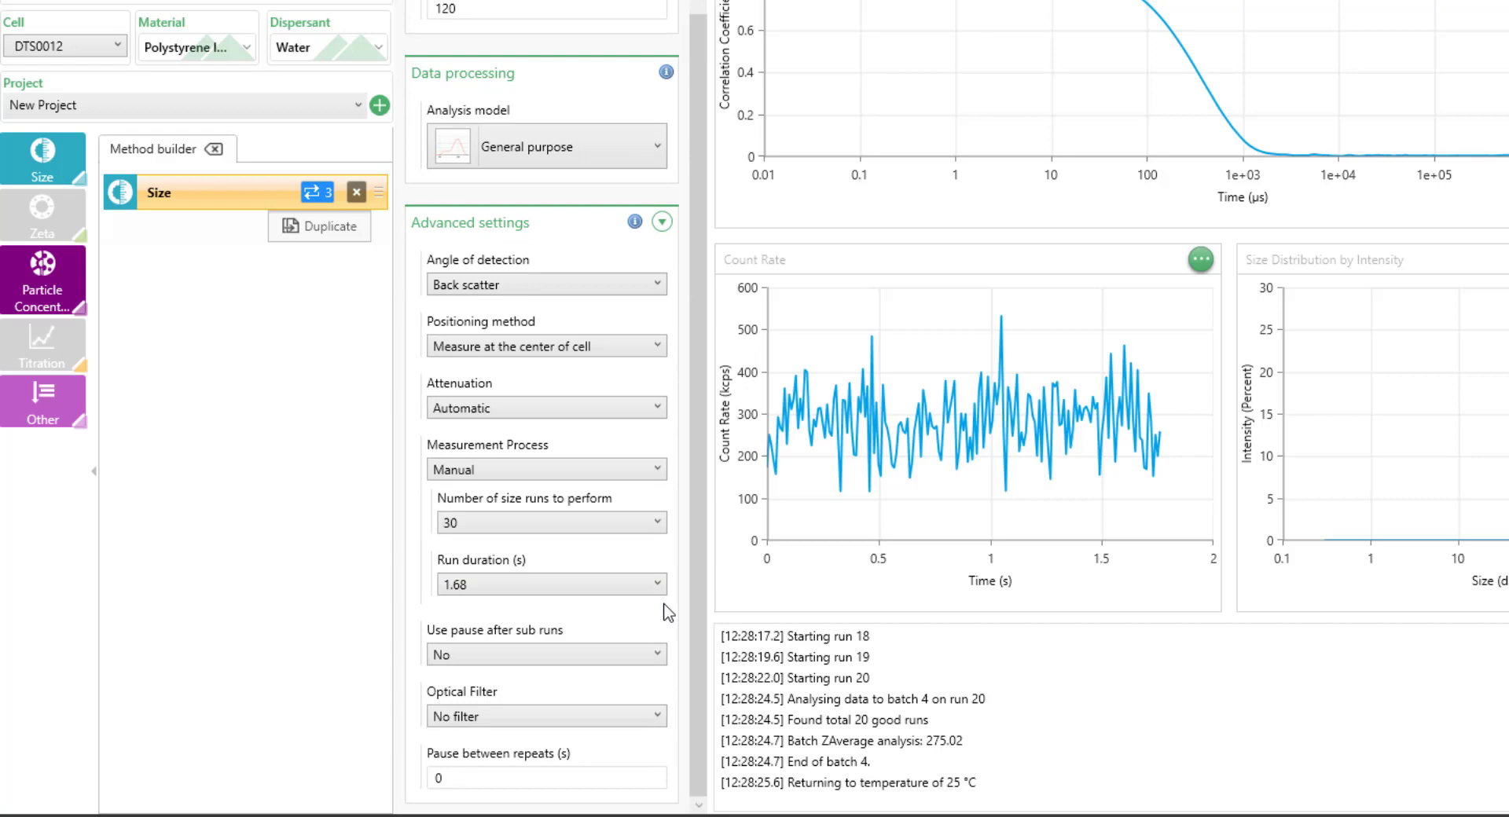
left_click(666, 640)
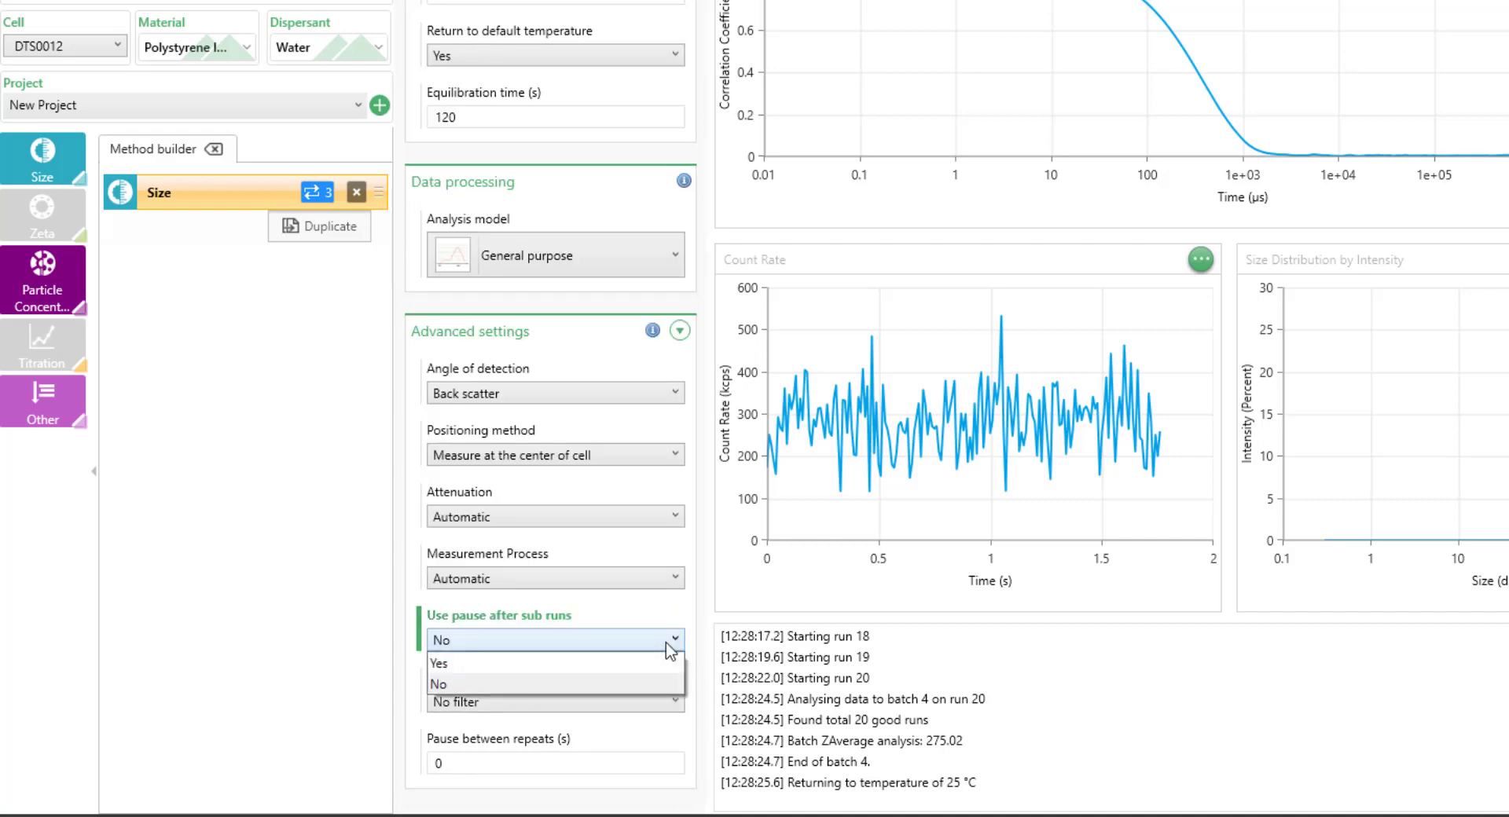
left_click(680, 625)
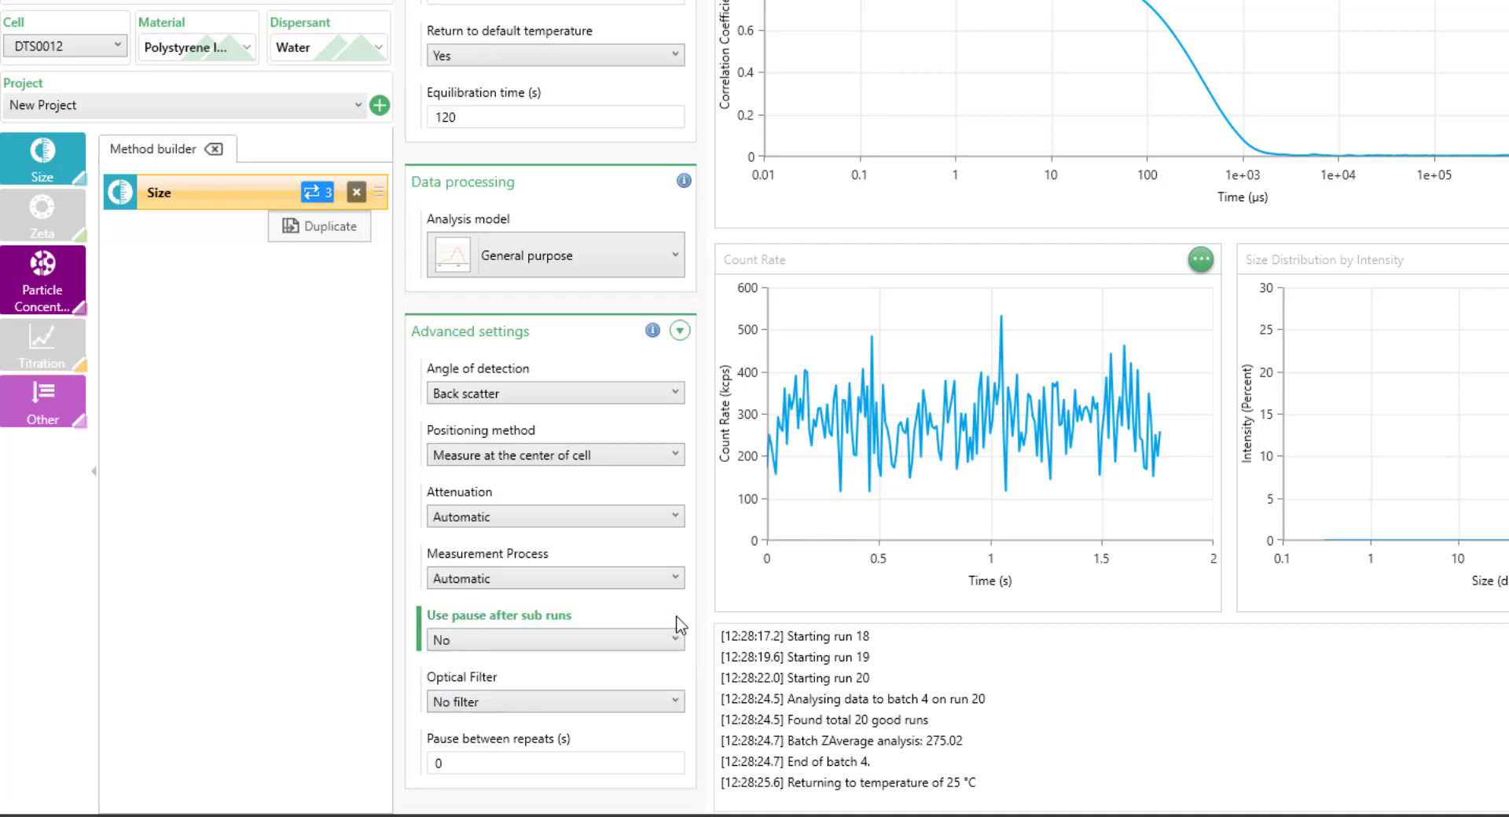
left_click(676, 703)
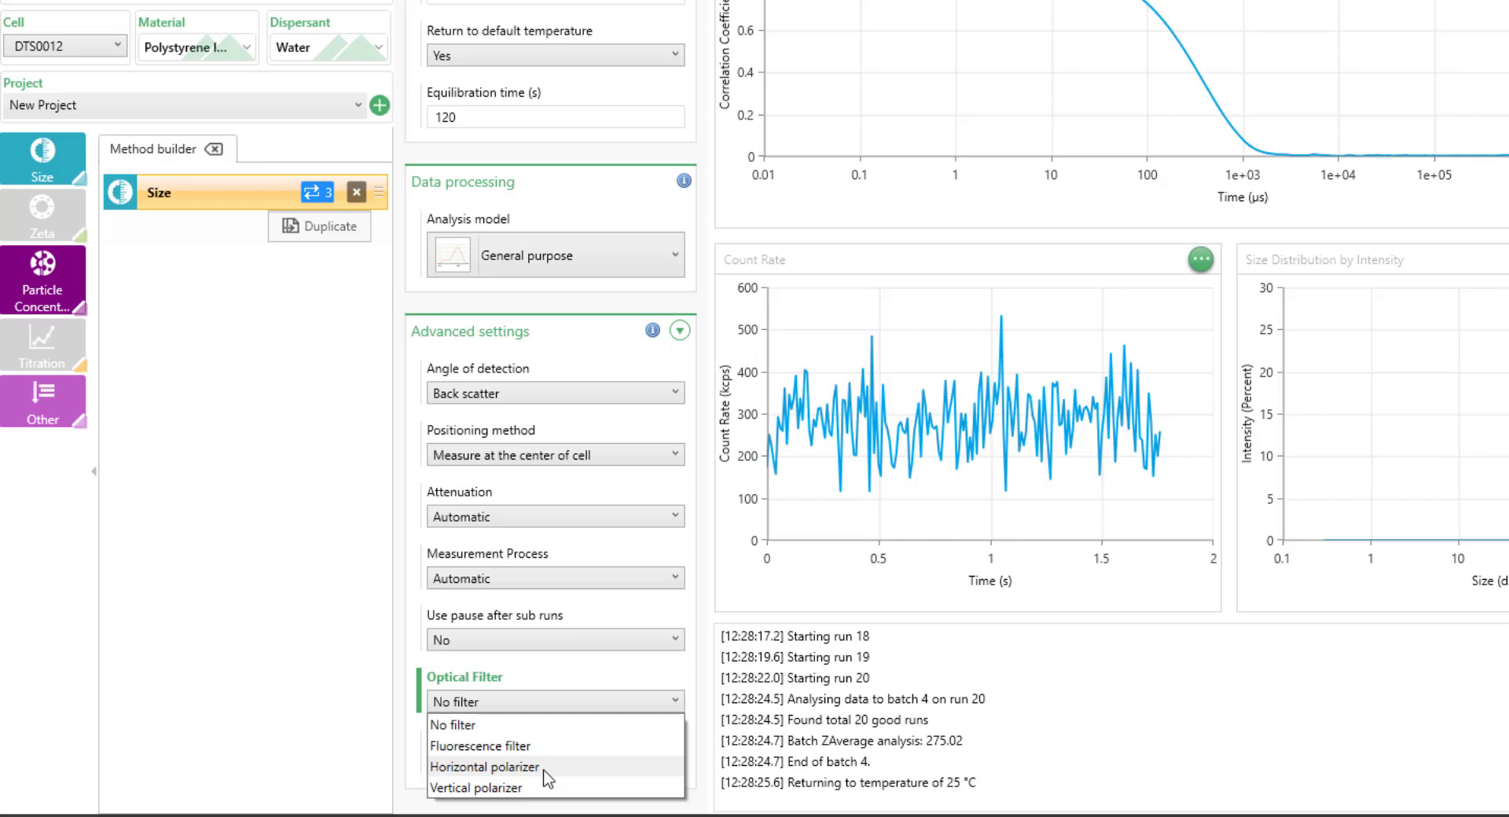
key("Escape")
left_click(626, 760)
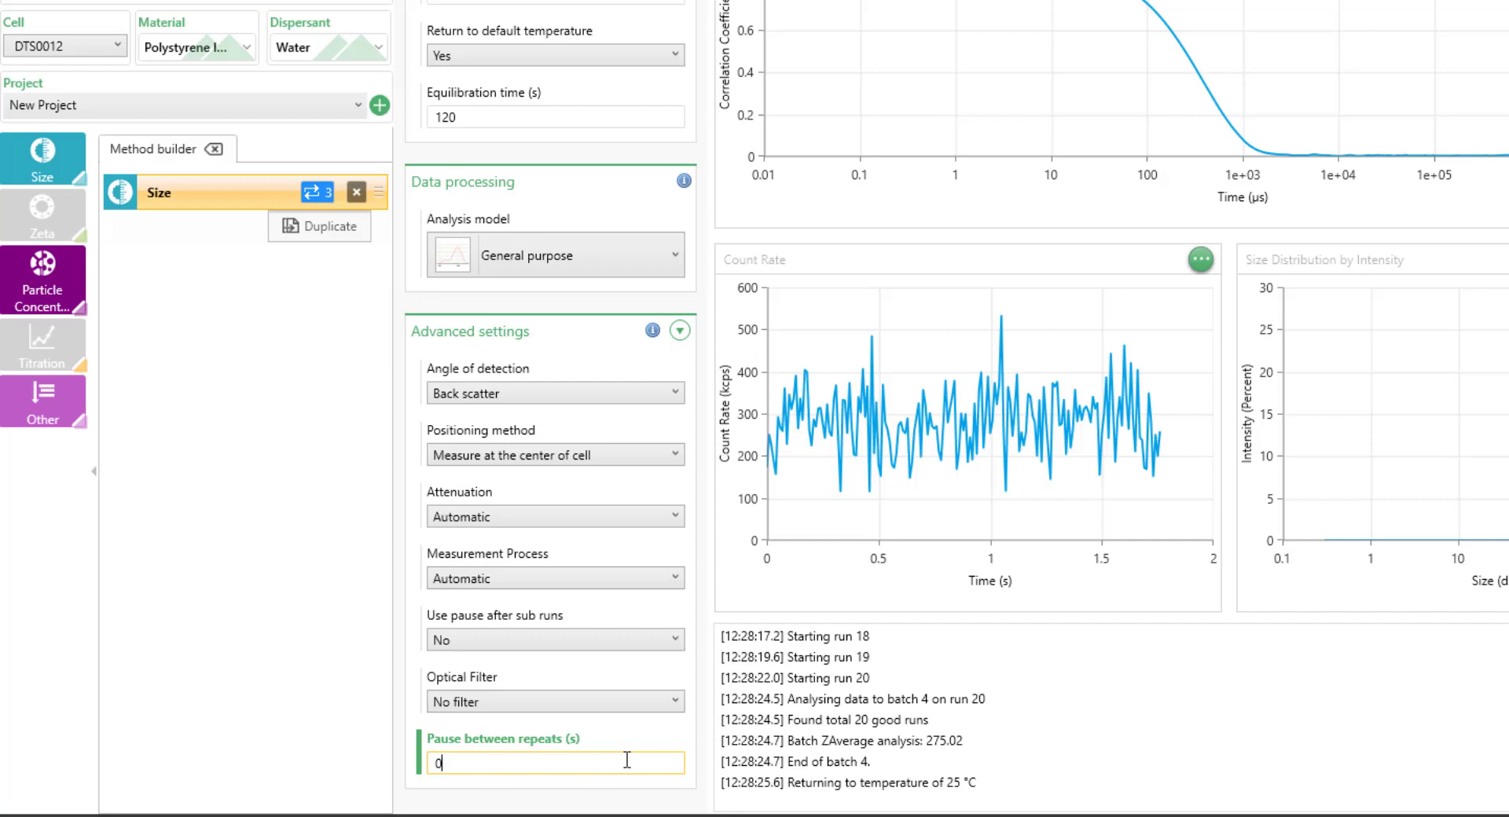
Step: Finish editing the pause between repeats in the Method builder
left_click(706, 626)
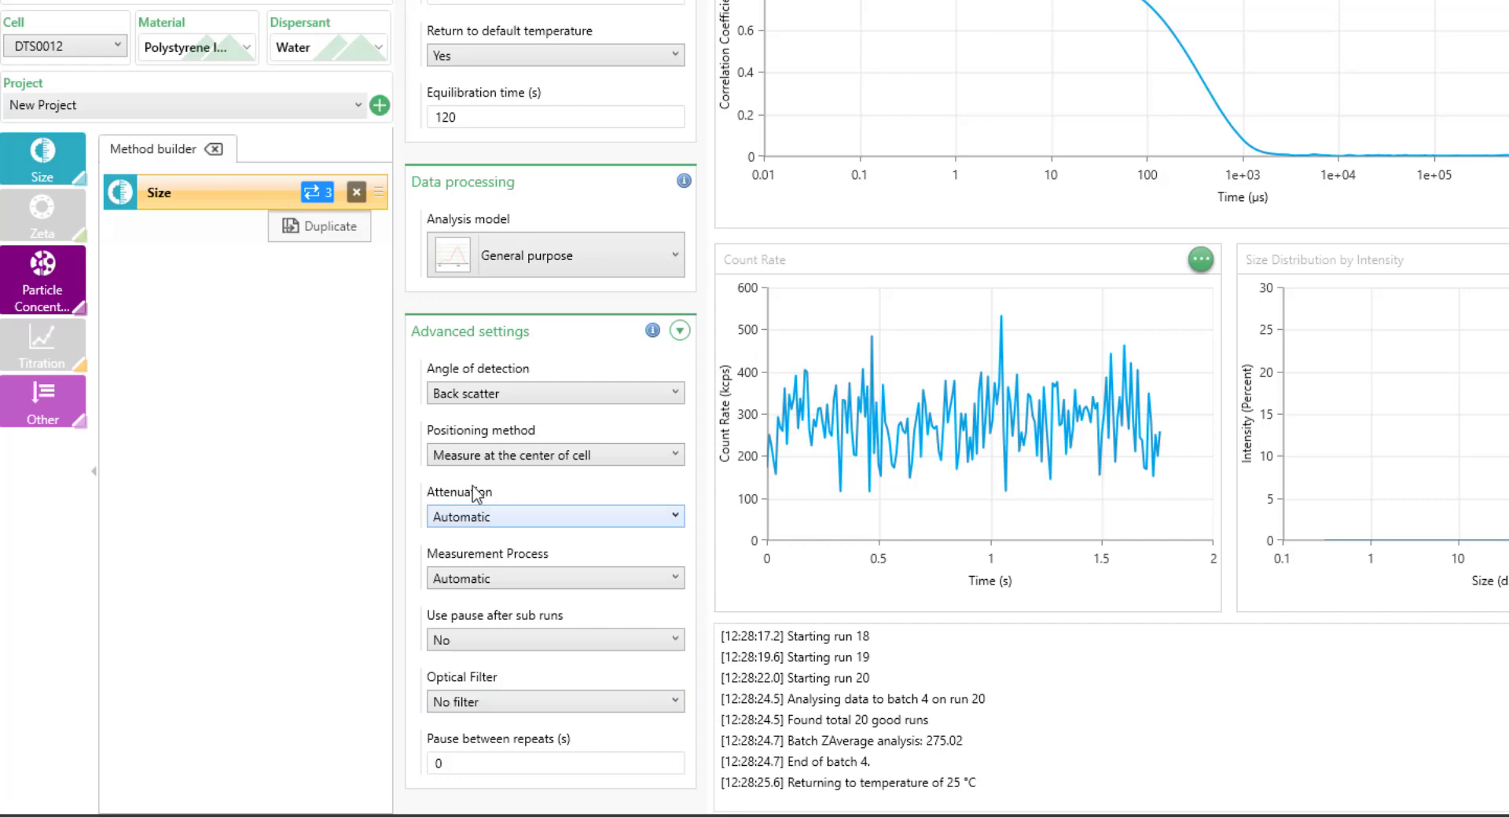
Step: Duplicate the Size step, set the copy to Forward scatter, and compare it with the original
left_click(340, 231)
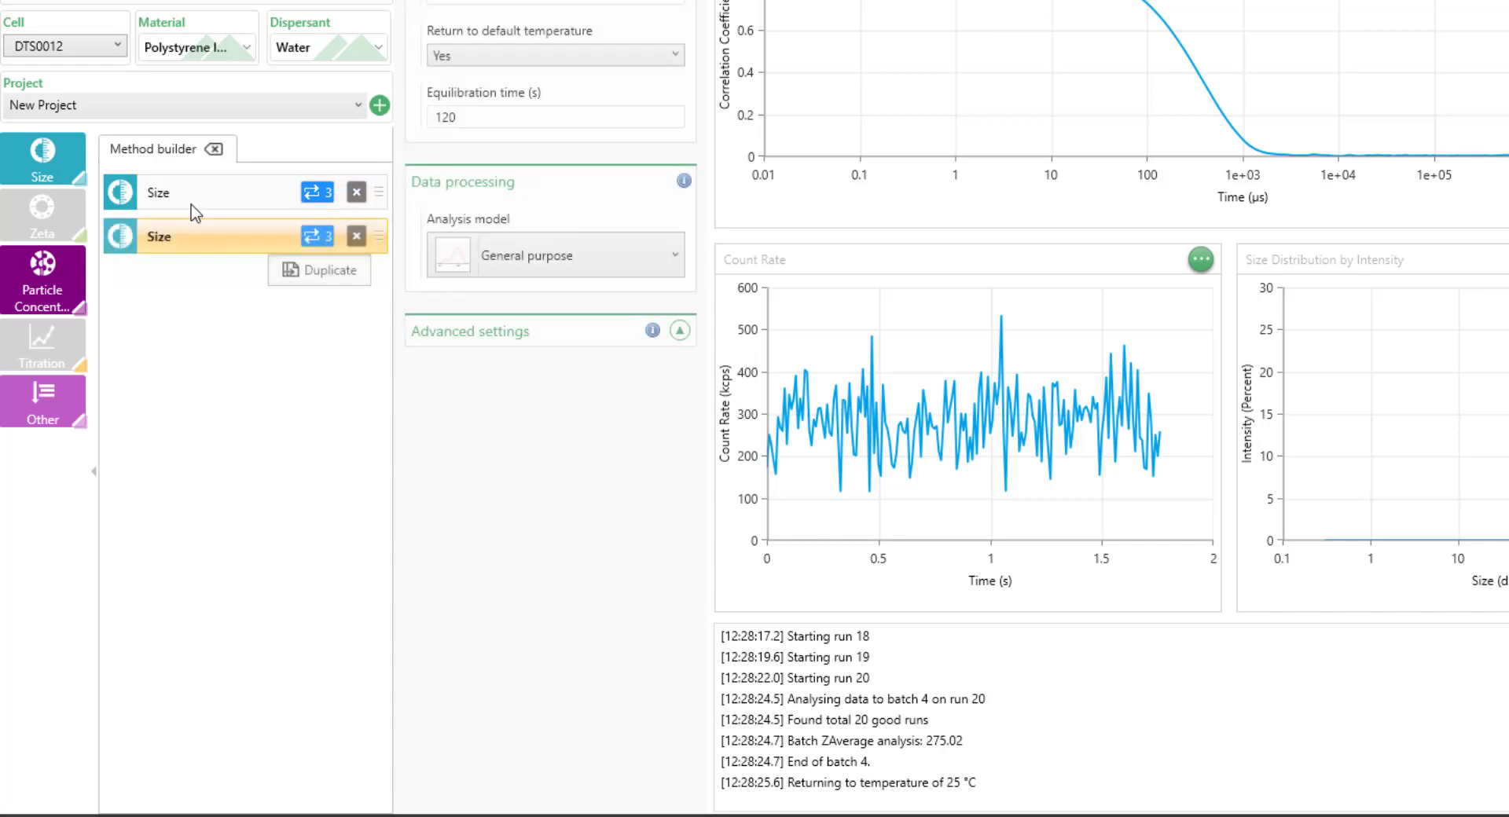
left_click(198, 234)
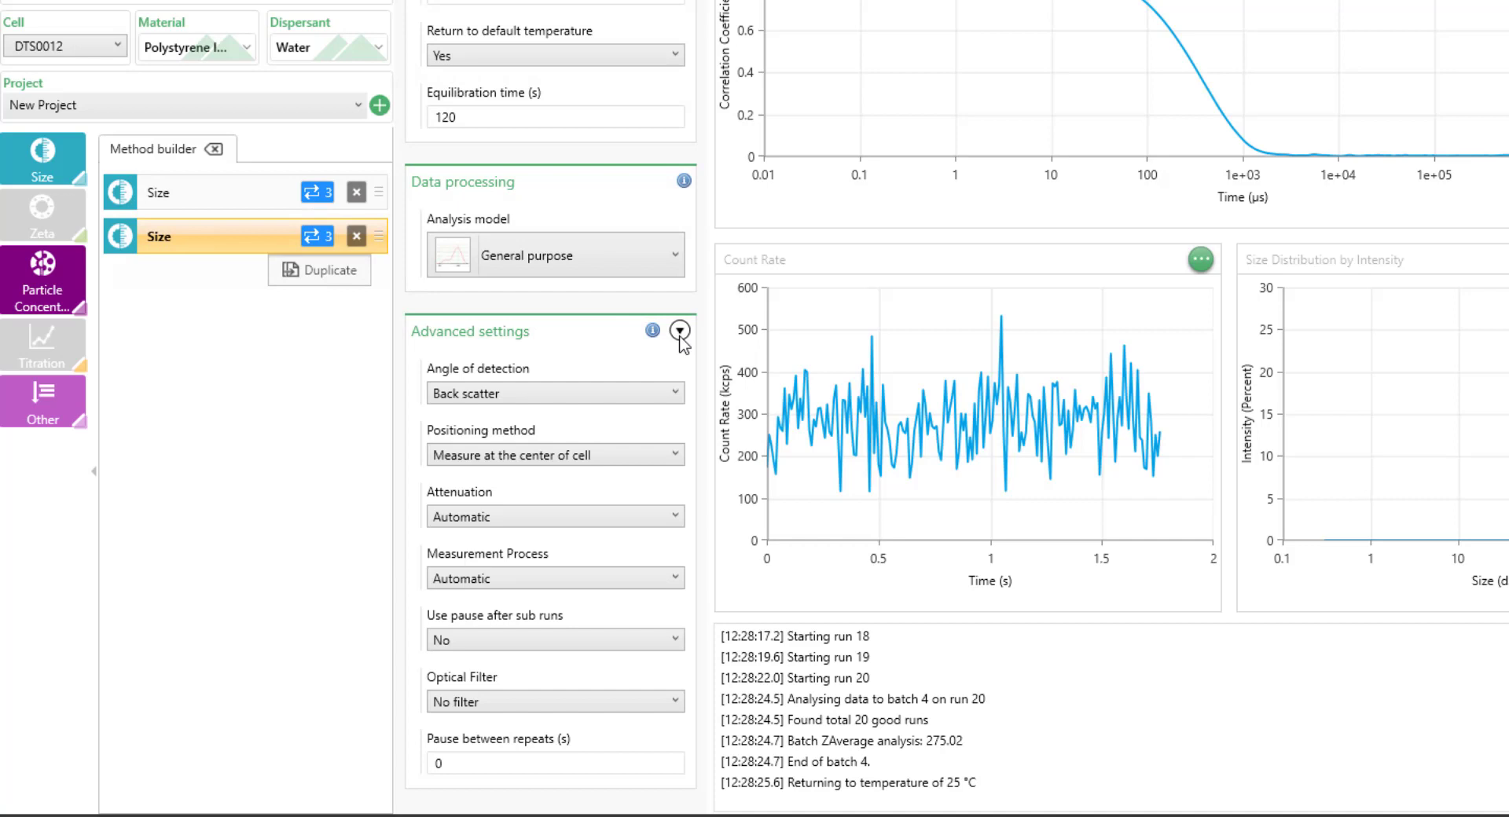
left_click(675, 392)
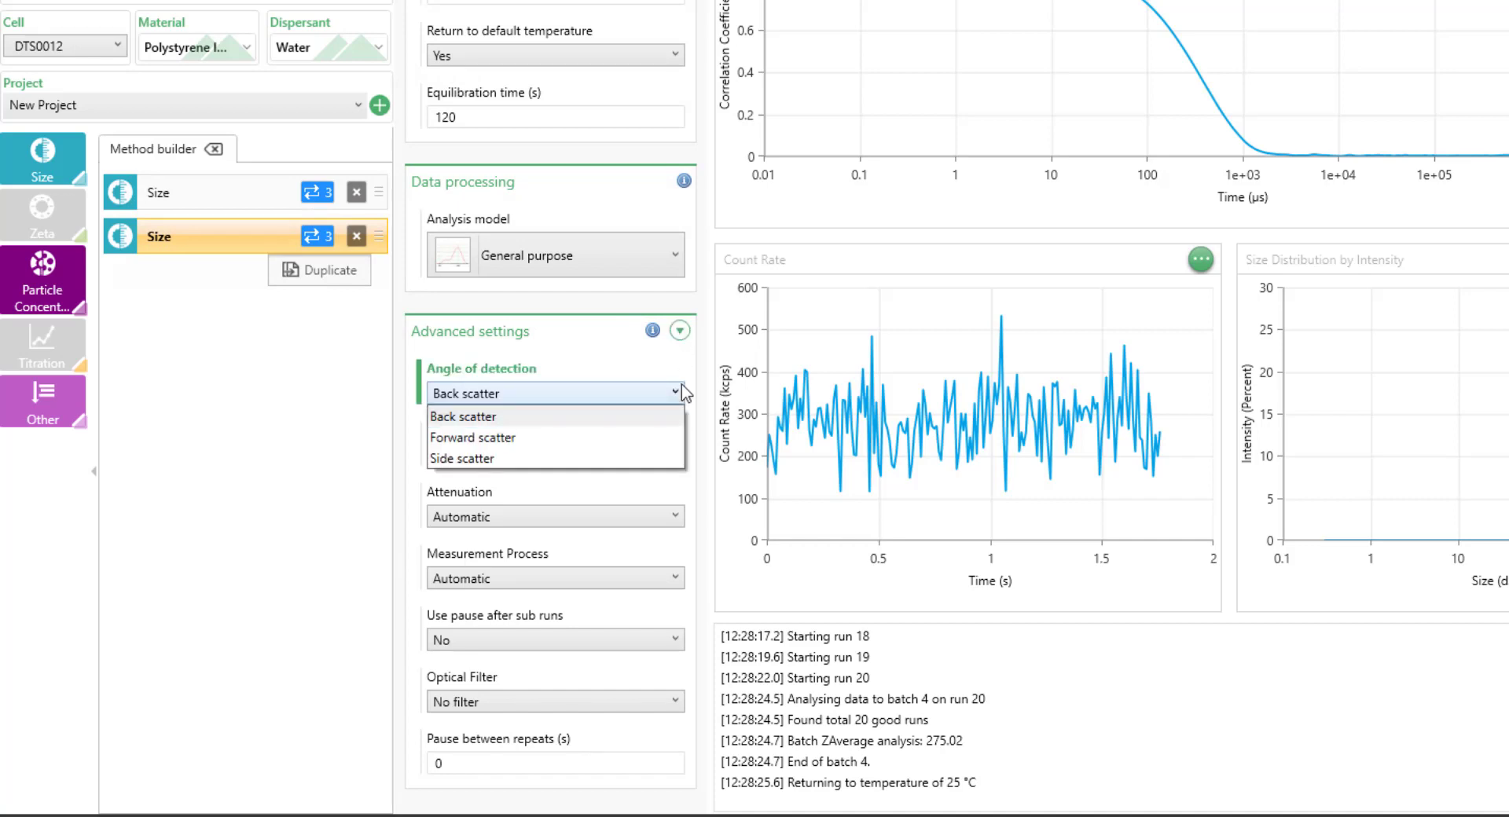
left_click(599, 438)
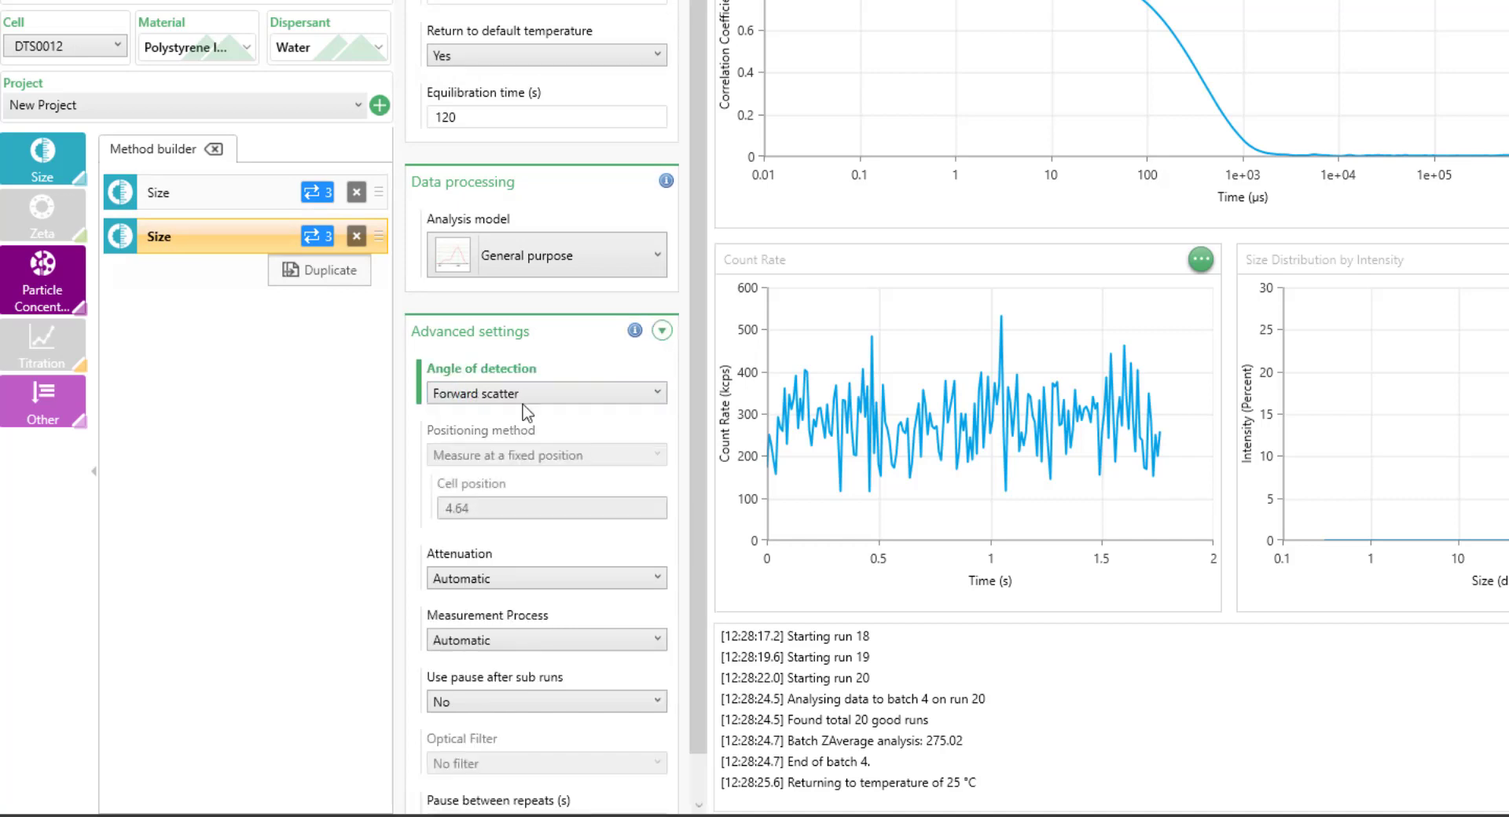
left_click(252, 190)
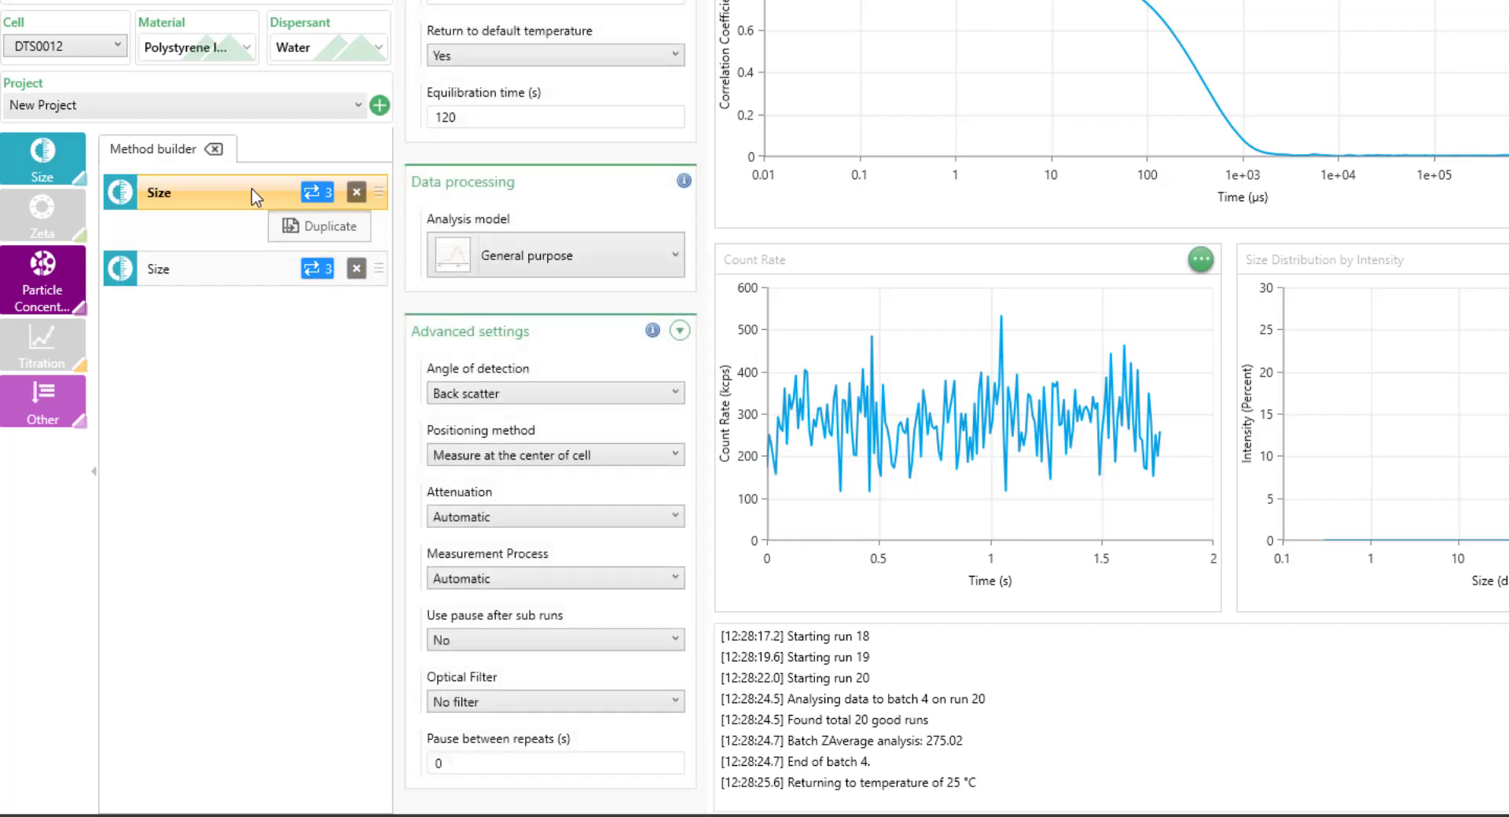
left_click(235, 263)
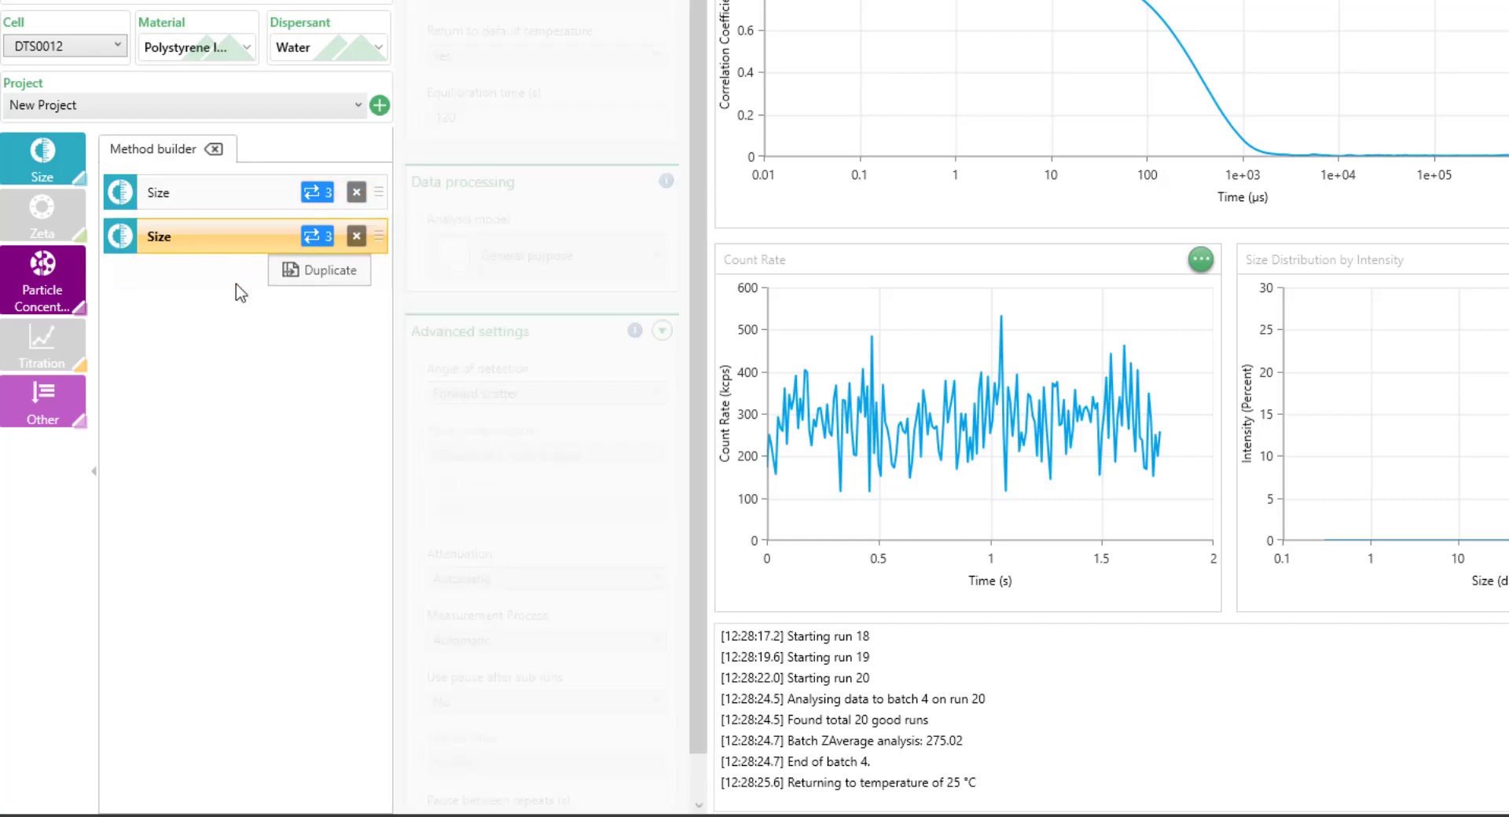